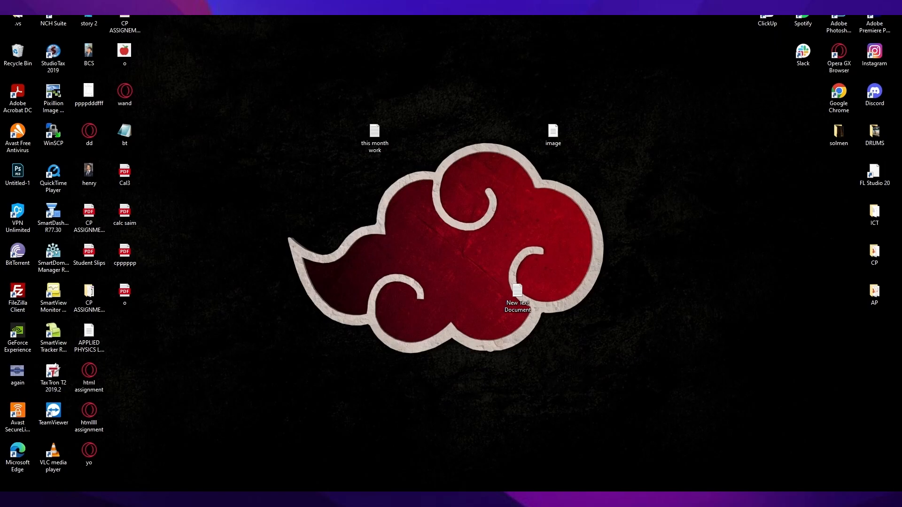
# - Launch Excel and dismiss the Office activation wizard
pyautogui.press('super+s')
pyautogui.write('w')
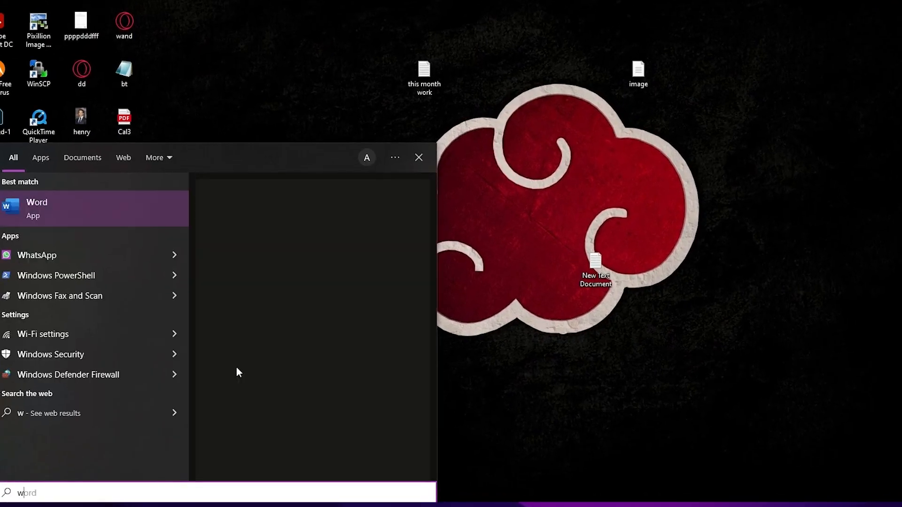
pyautogui.press('BackSpace')
pyautogui.write('exce')
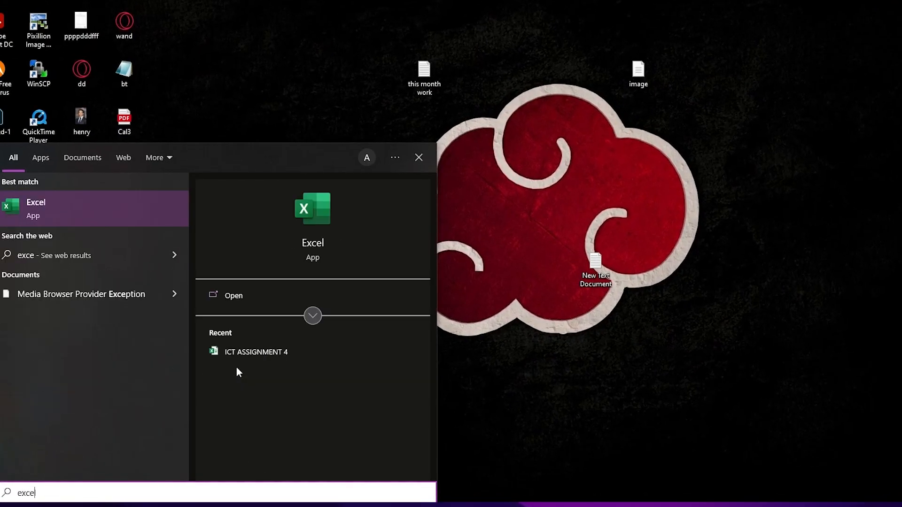
pyautogui.write('l')
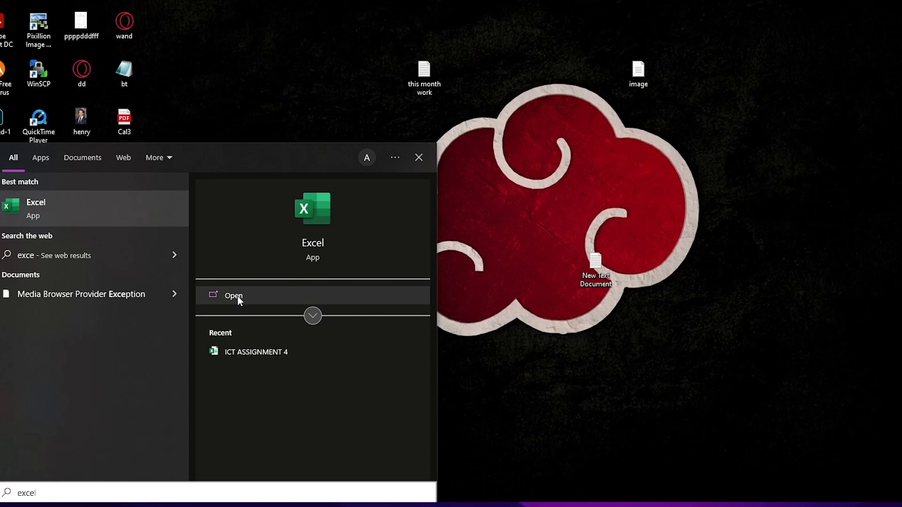
pyautogui.click(237, 295)
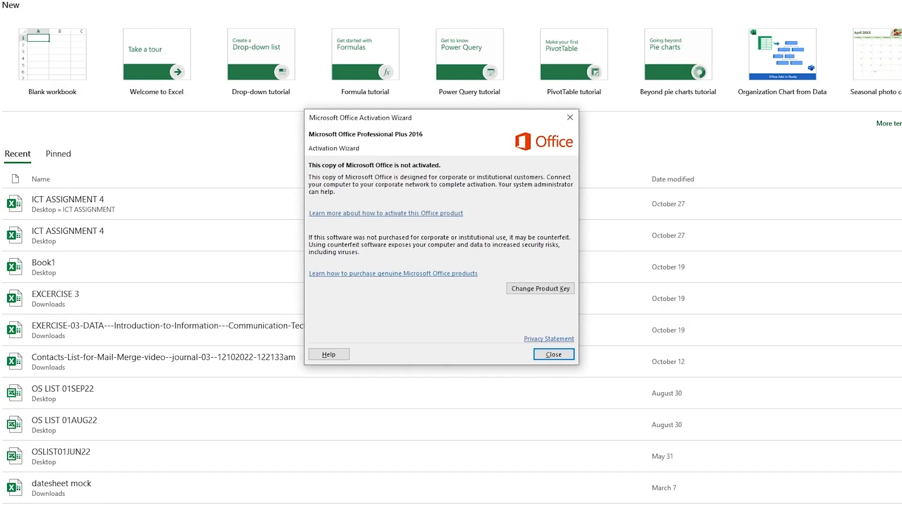
pyautogui.click(570, 117)
# - Browse the full set of workbook templates and create a new workbook from the Simple invoice template
pyautogui.click(892, 123)
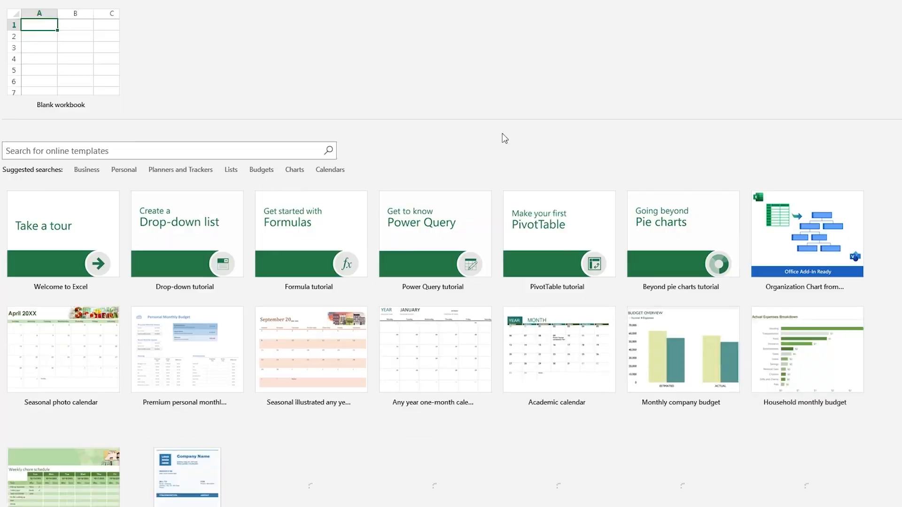
pyautogui.scroll(-5, 463, 137)
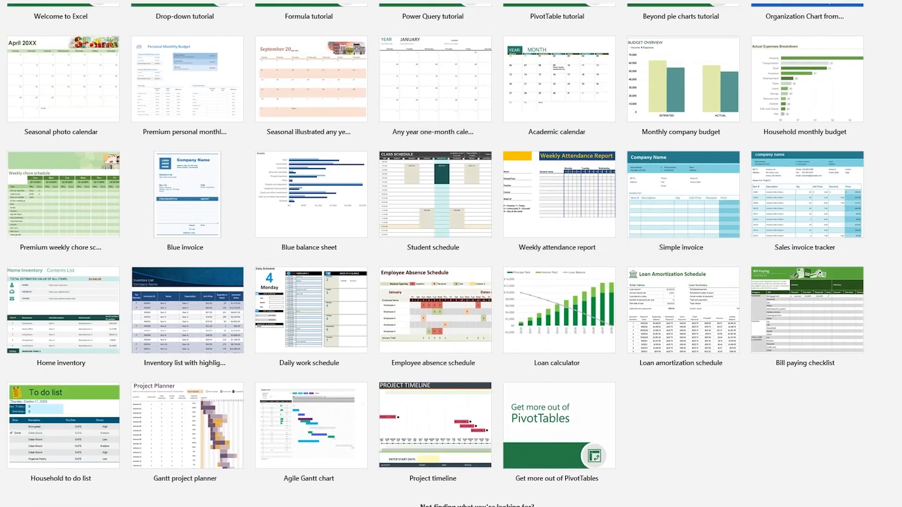
pyautogui.scroll(-1, 900, 263)
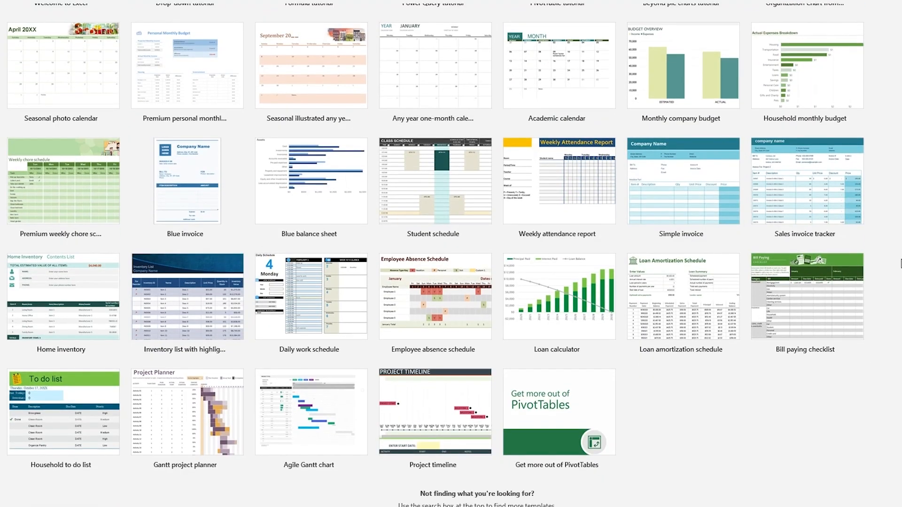
pyautogui.scroll(5, 900, 263)
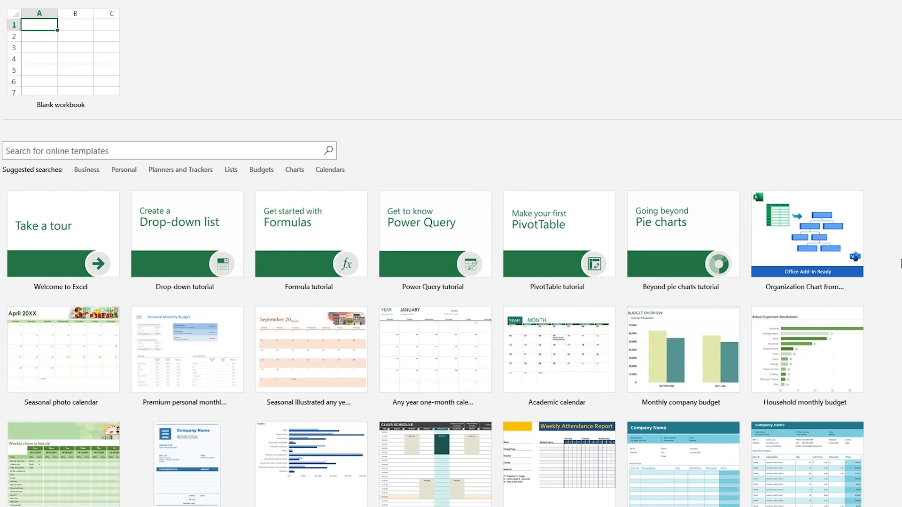
pyautogui.scroll(-5, 900, 263)
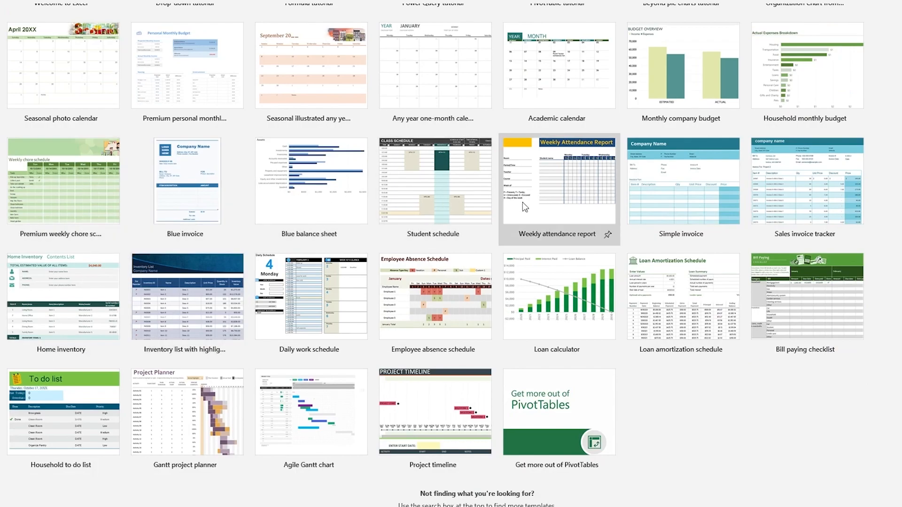
pyautogui.click(685, 197)
pyautogui.doubleClick(684, 196)
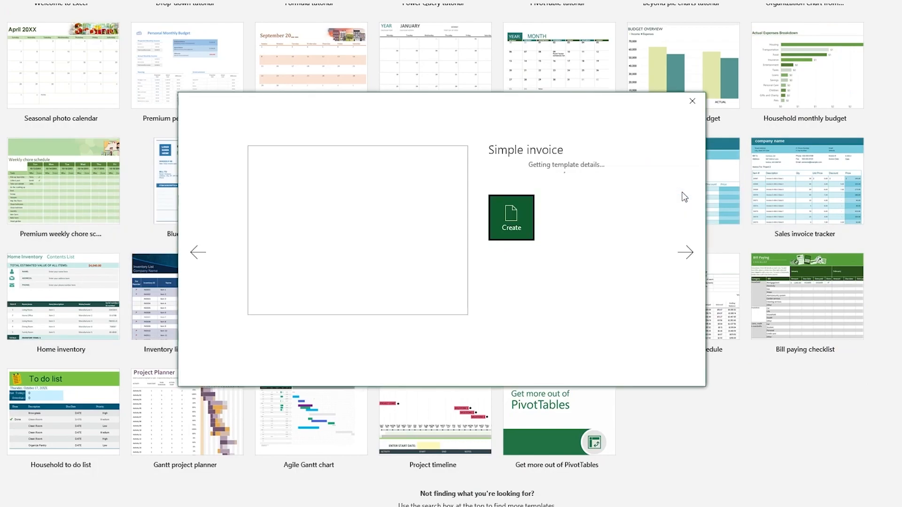
# - Examine the invoice template's company header, item table and totals section
pyautogui.scroll(-5, 490, 272)
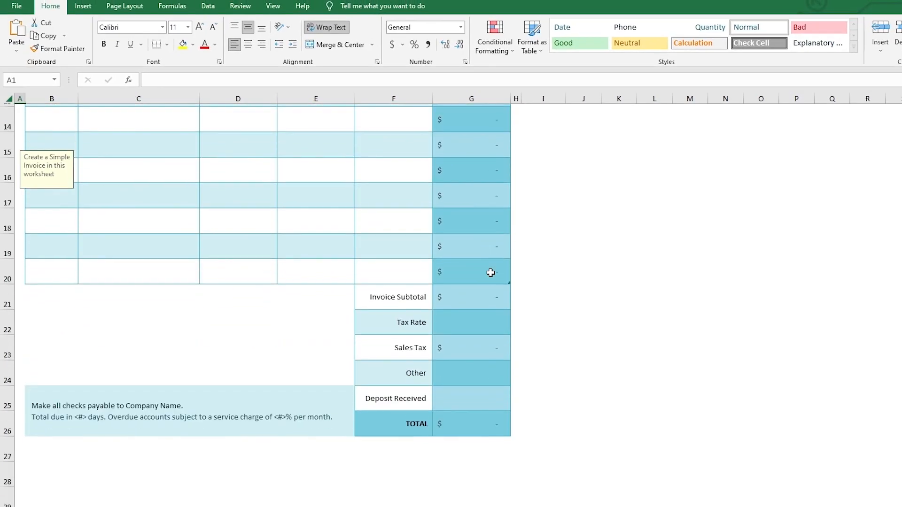
pyautogui.scroll(5, 224, 185)
pyautogui.scroll(-3, 354, 237)
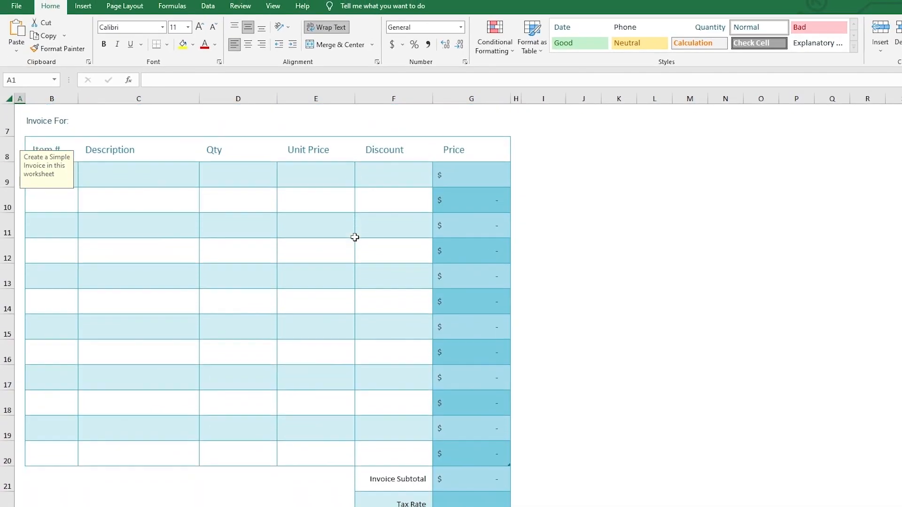
pyautogui.scroll(-3, 283, 119)
pyautogui.scroll(-3, 285, 120)
pyautogui.scroll(4, 285, 120)
pyautogui.scroll(4, 285, 121)
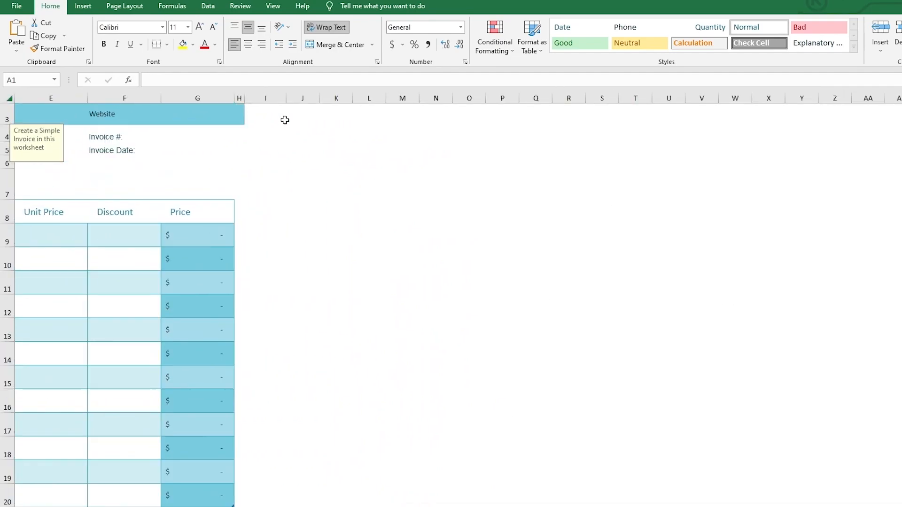
pyautogui.scroll(-3, 285, 121)
pyautogui.scroll(3, 284, 120)
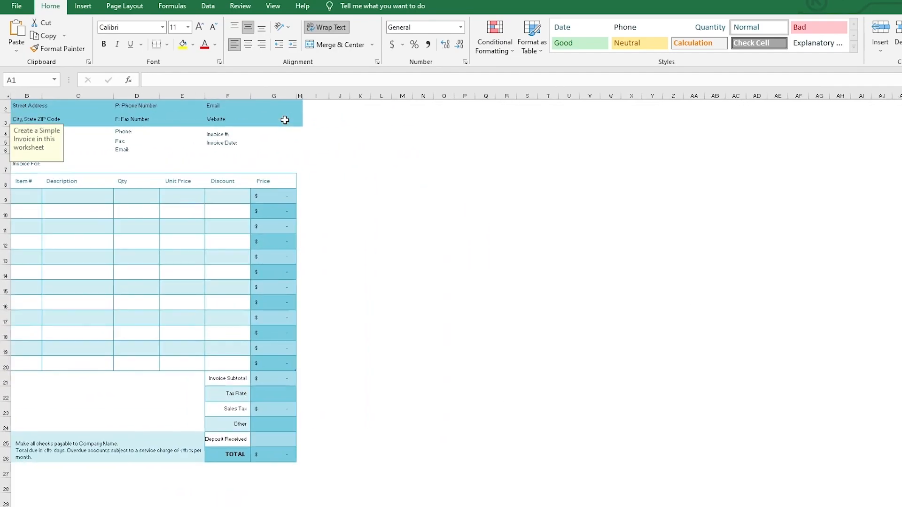
pyautogui.scroll(-2, 284, 119)
pyautogui.scroll(1, 285, 120)
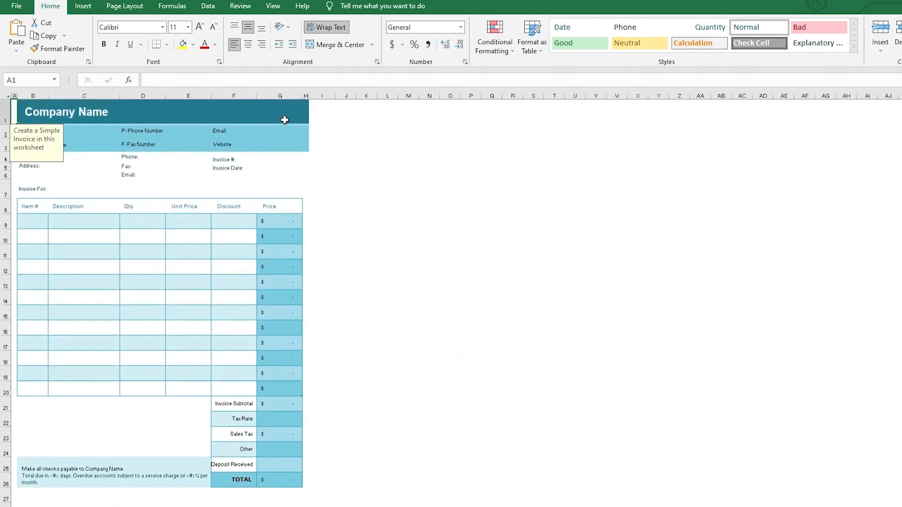
# - Insert a blank row above row 7, another above row 5, and one above row 13 in the item table
pyautogui.rightClick(5, 189)
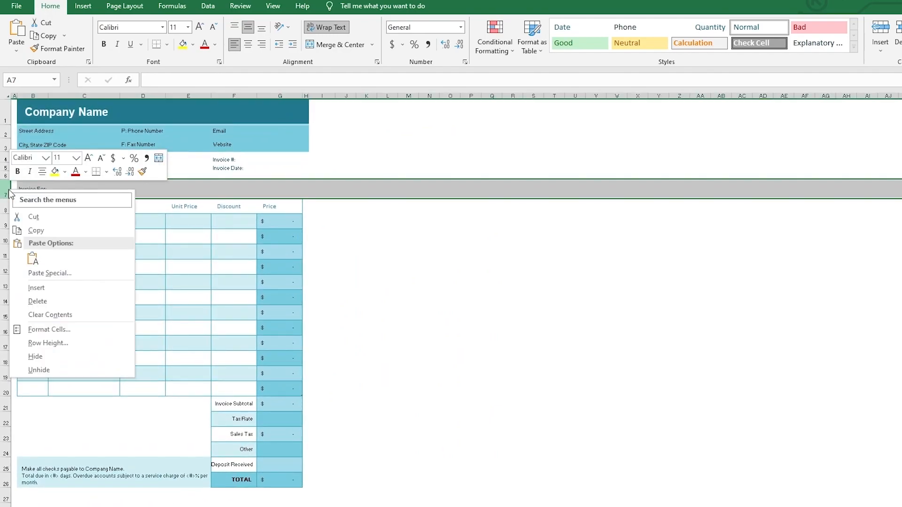
pyautogui.click(37, 288)
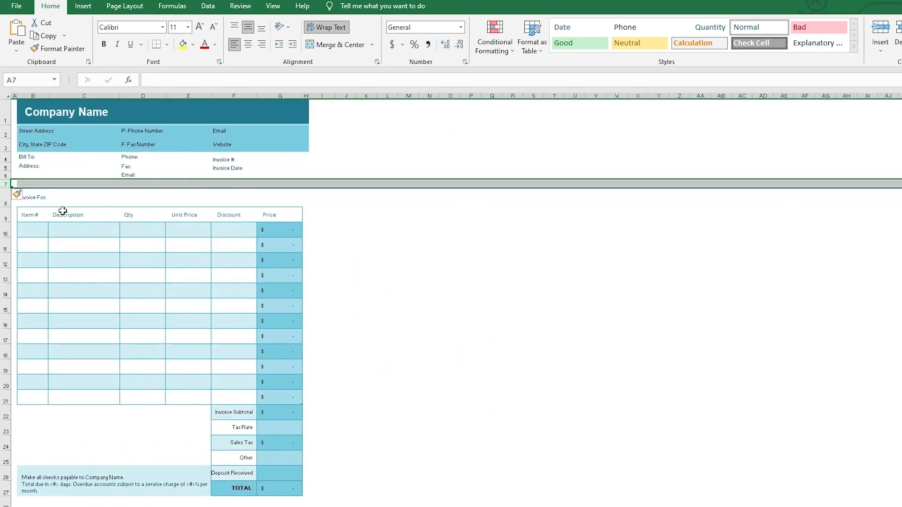
pyautogui.rightClick(9, 172)
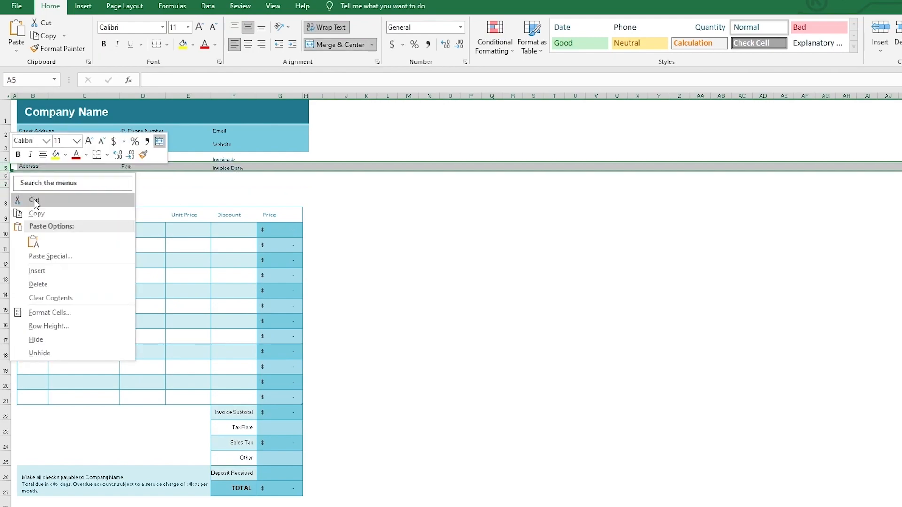
pyautogui.click(35, 268)
pyautogui.rightClick(9, 276)
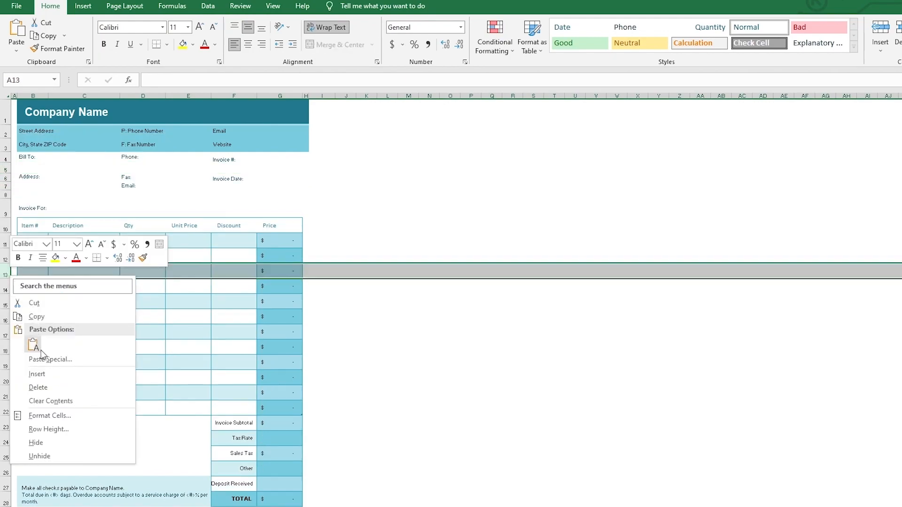
pyautogui.click(38, 372)
# - Try to insert a cell at A16 with the existing cells shifted right
pyautogui.rightClick(16, 317)
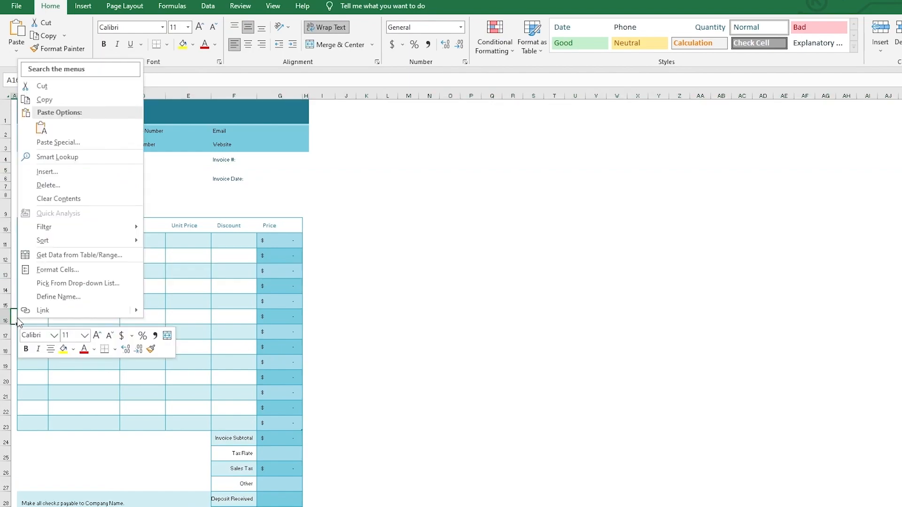
pyautogui.click(43, 171)
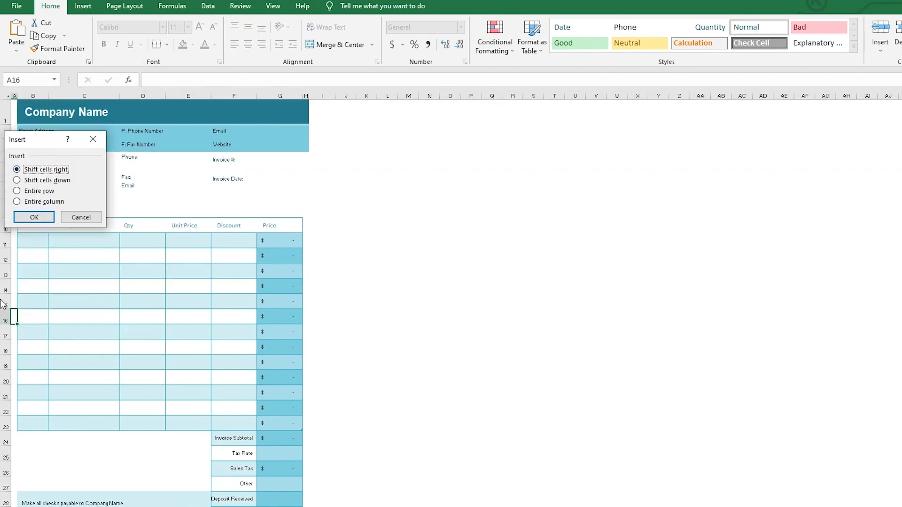
pyautogui.click(33, 216)
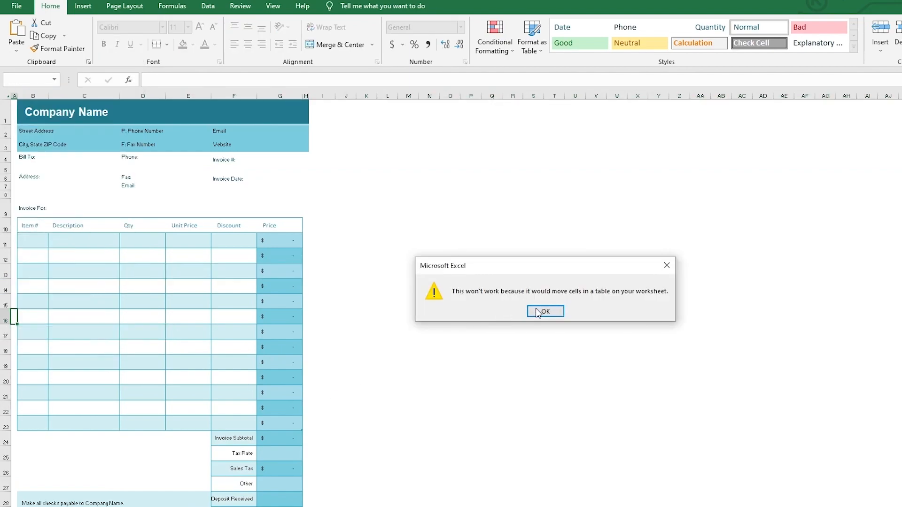
pyautogui.click(535, 308)
# - Delete rows 6 to 8, which hold the Address, Fax, Email and Invoice Date labels
pyautogui.click(55, 275)
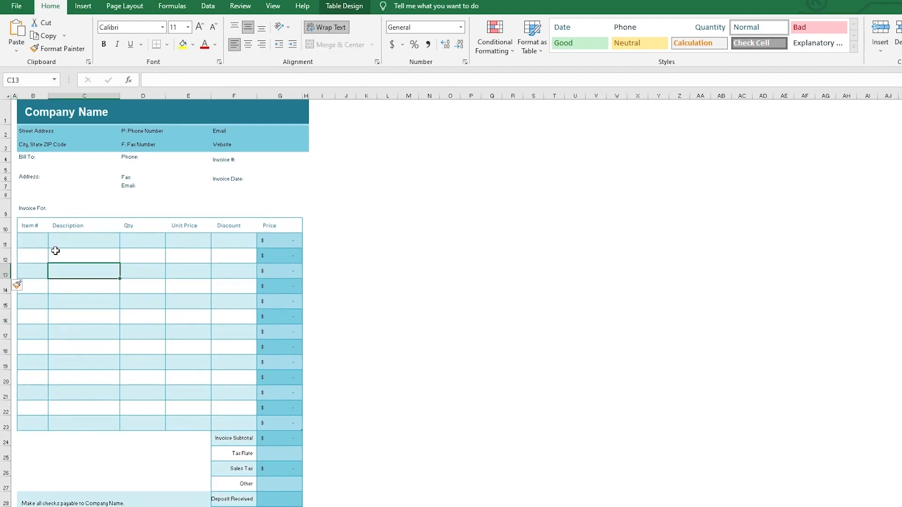
pyautogui.click(54, 193)
pyautogui.click(18, 194)
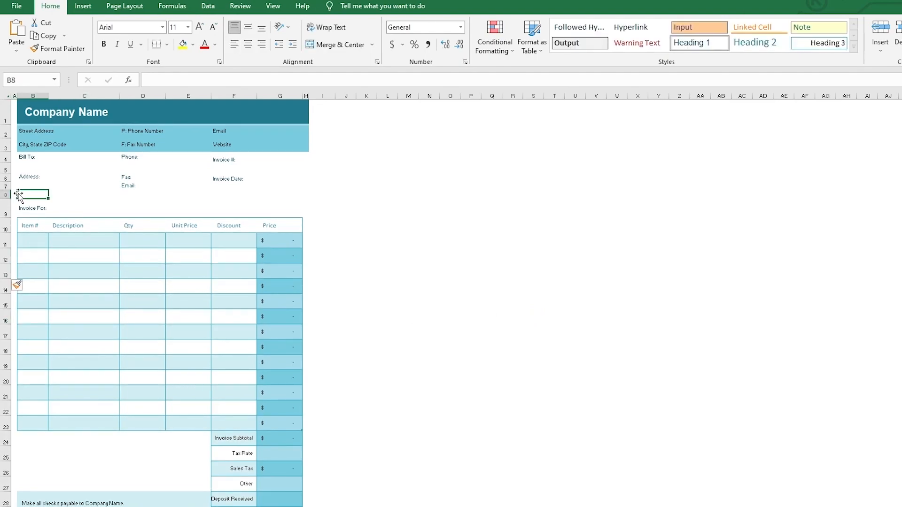
pyautogui.moveTo(13, 183); pyautogui.dragTo(57, 235)
pyautogui.click(19, 168)
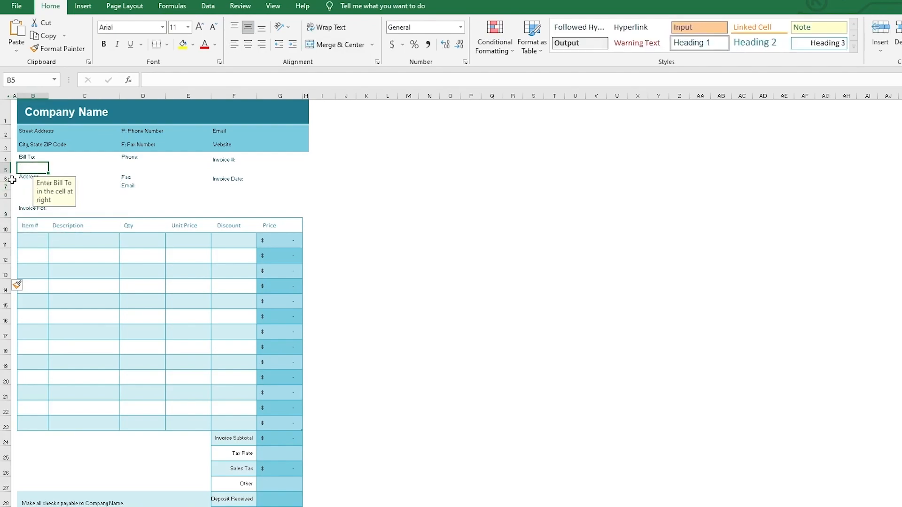
pyautogui.click(13, 179)
pyautogui.moveTo(13, 179); pyautogui.dragTo(298, 212)
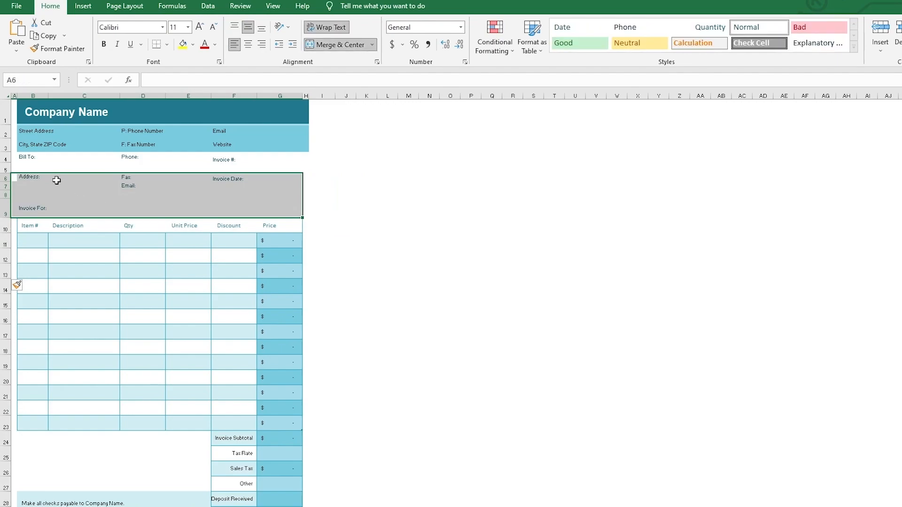
pyautogui.click(54, 178)
pyautogui.moveTo(6, 178)
pyautogui.mouseDown()
pyautogui.moveTo(6, 215)
pyautogui.moveTo(7, 195)
pyautogui.mouseUp()
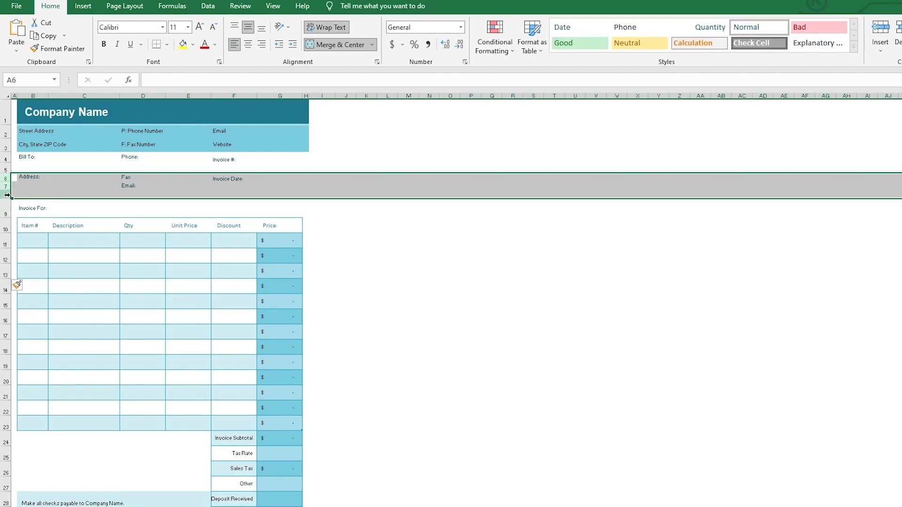
pyautogui.rightClick(55, 195)
pyautogui.click(89, 304)
pyautogui.click(505, 284)
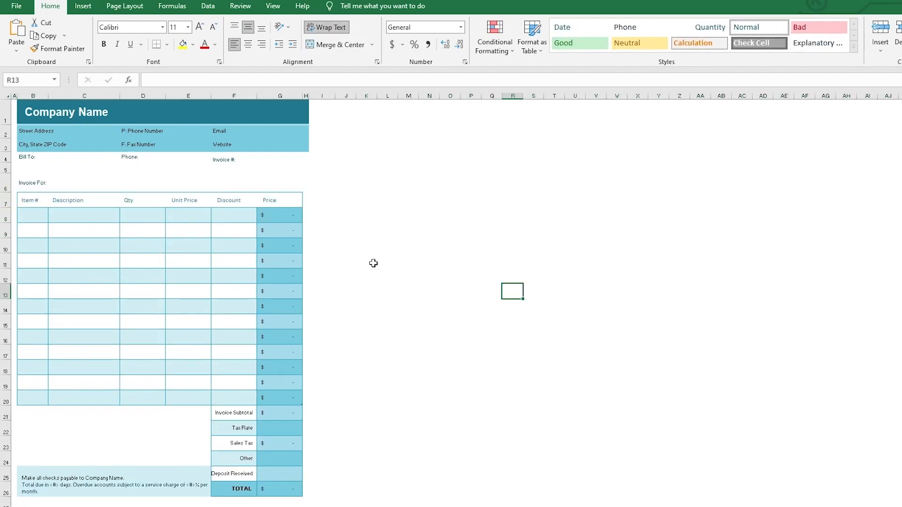
# - Cut the empty cell M7 beside the invoice table
pyautogui.click(412, 199)
pyautogui.scroll(-10, 507, 241)
pyautogui.scroll(10, 507, 242)
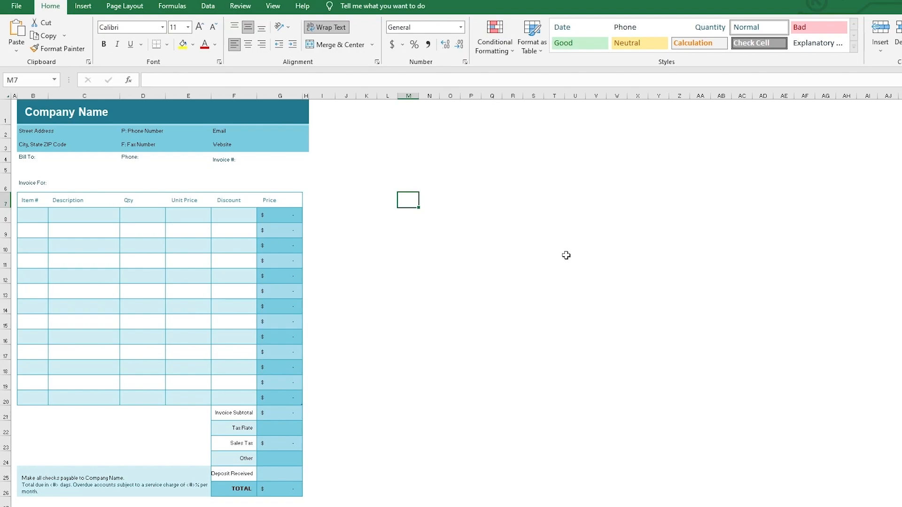
pyautogui.hotkey('ctrl', 'c')
pyautogui.click(323, 203)
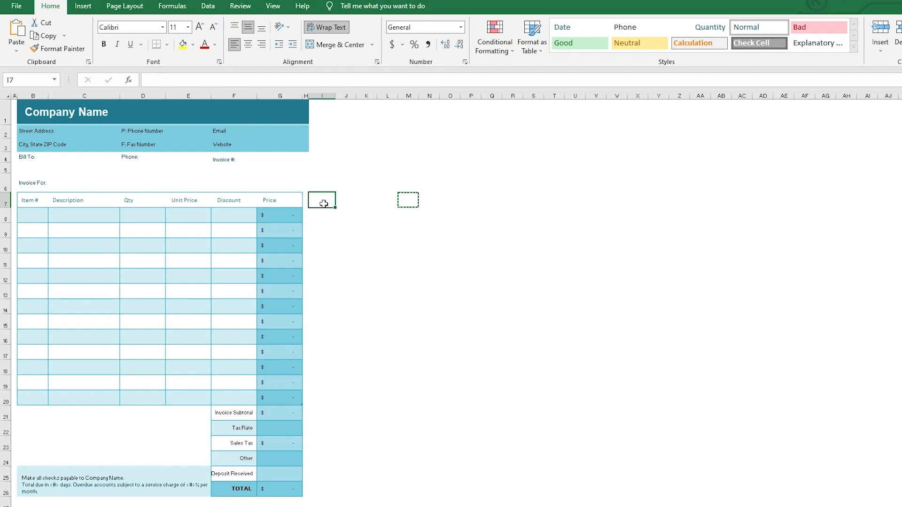
pyautogui.rightClick(3, 169)
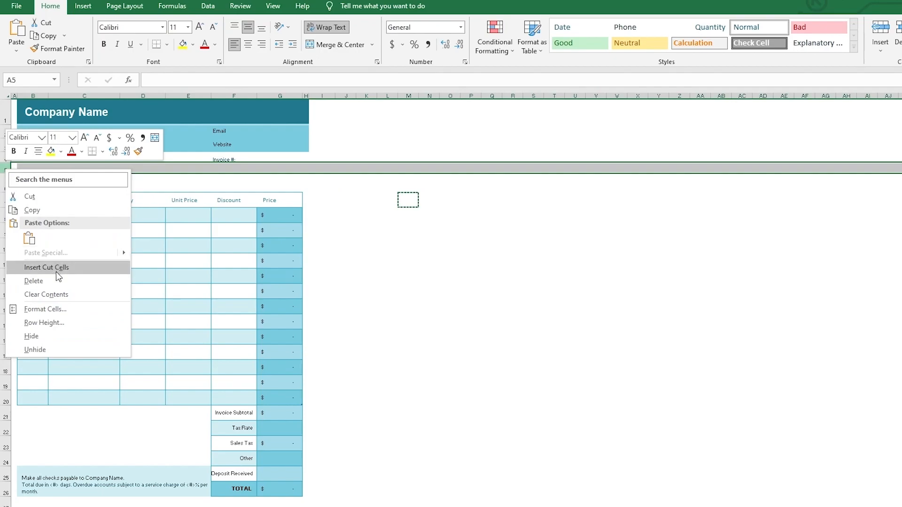
pyautogui.press('Escape')
pyautogui.click(3, 184)
pyautogui.rightClick(4, 187)
pyautogui.press('Escape')
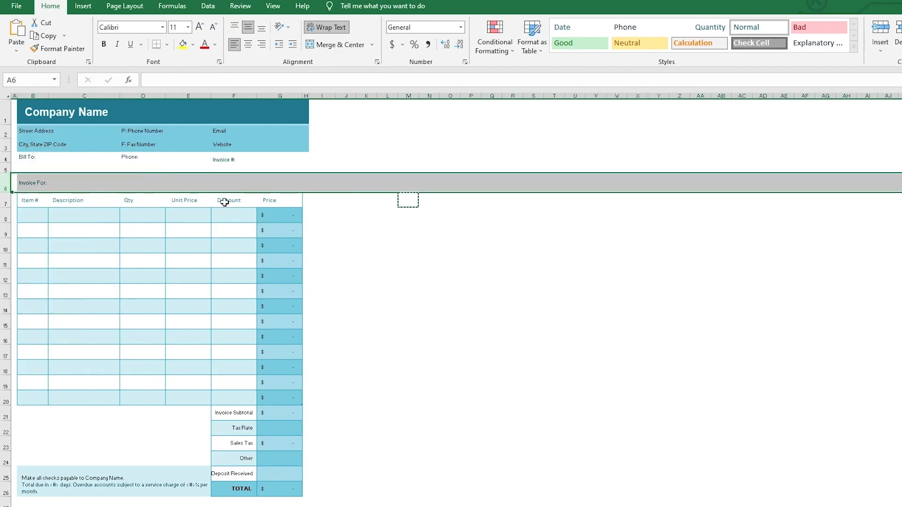
# - Insert the cut cell at A6, shifting the cells in the Invoice For row to the right
pyautogui.rightClick(5, 184)
pyautogui.click(61, 280)
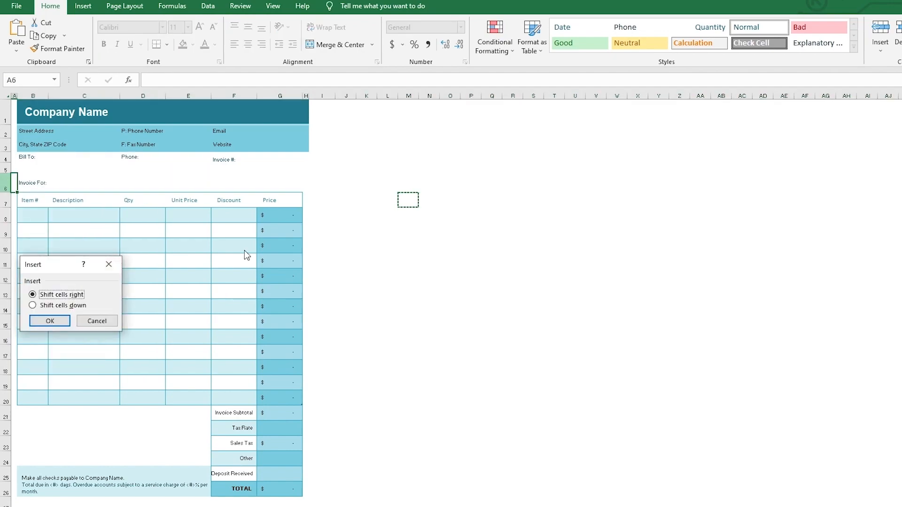
pyautogui.click(58, 316)
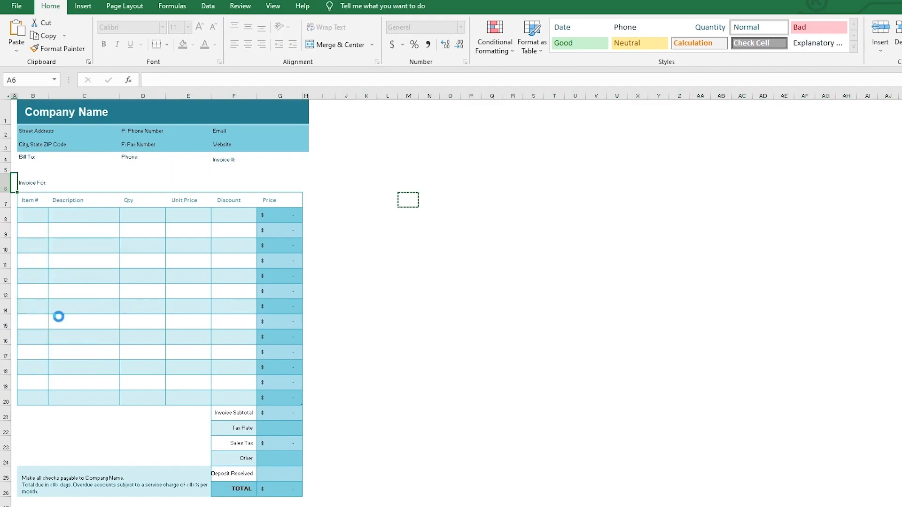
# - Insert a blank cell at A7, shifting the existing cells down
pyautogui.rightClick(17, 202)
pyautogui.click(60, 313)
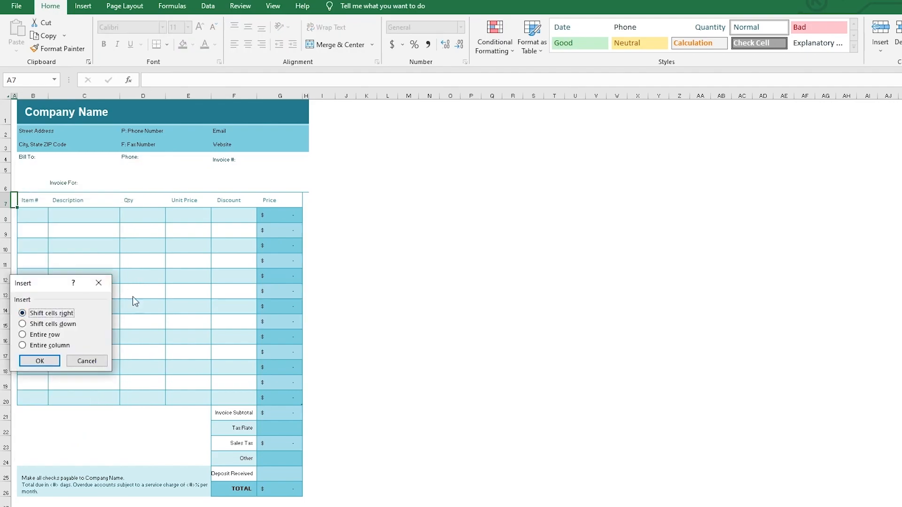
pyautogui.click(45, 334)
pyautogui.click(52, 324)
pyautogui.click(47, 362)
# - Insert a blank row above the Invoice For row, plus four invoice table rows at rows 13, 15, 17 and 16
pyautogui.rightClick(8, 188)
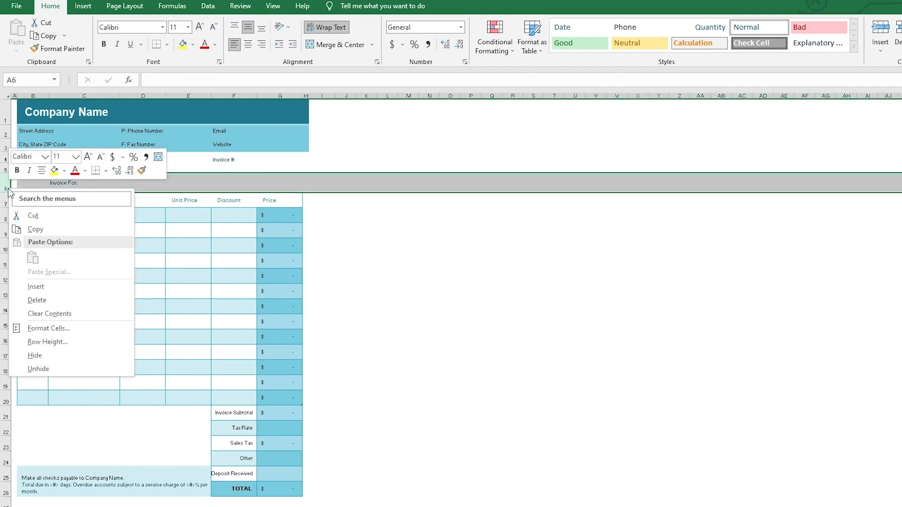
pyautogui.click(36, 286)
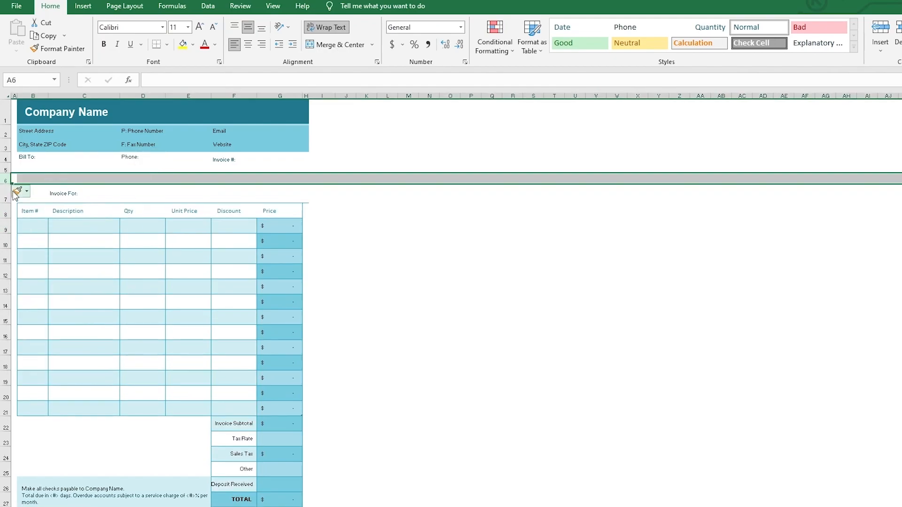
pyautogui.rightClick(6, 291)
pyautogui.click(32, 392)
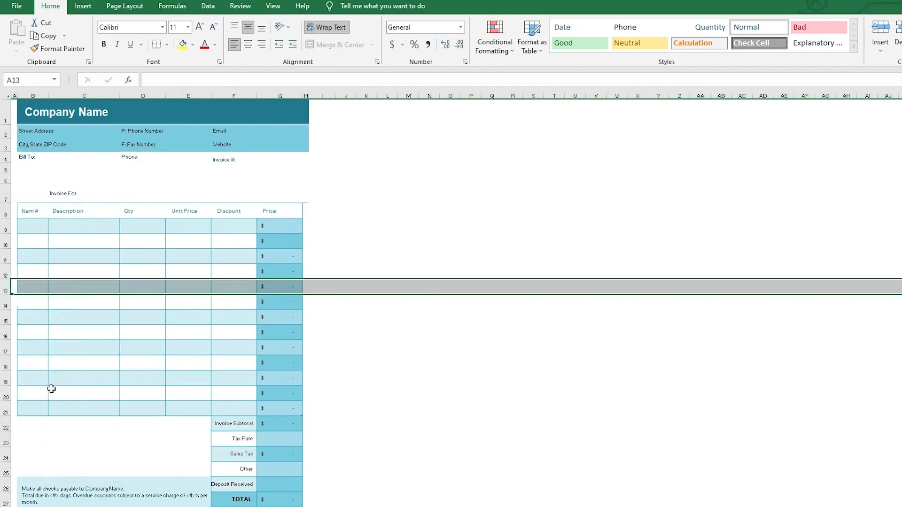
pyautogui.rightClick(8, 323)
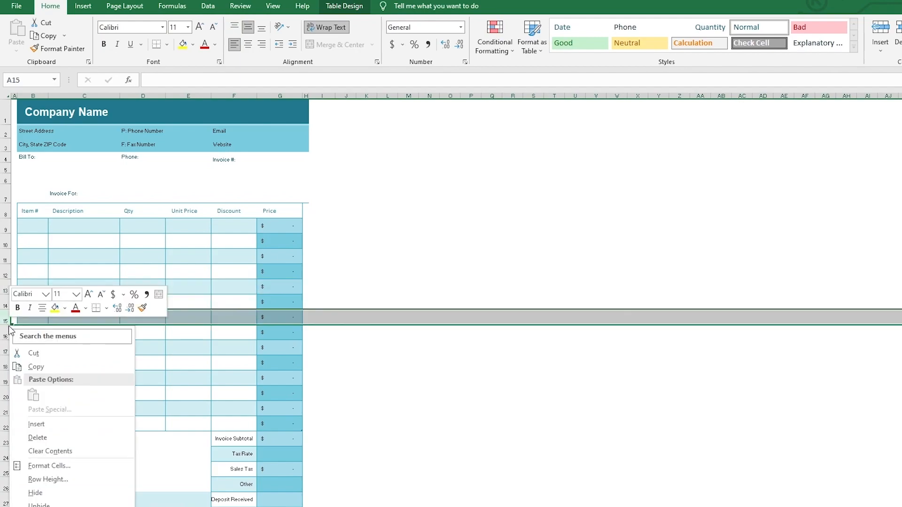
pyautogui.click(55, 424)
pyautogui.rightClick(8, 348)
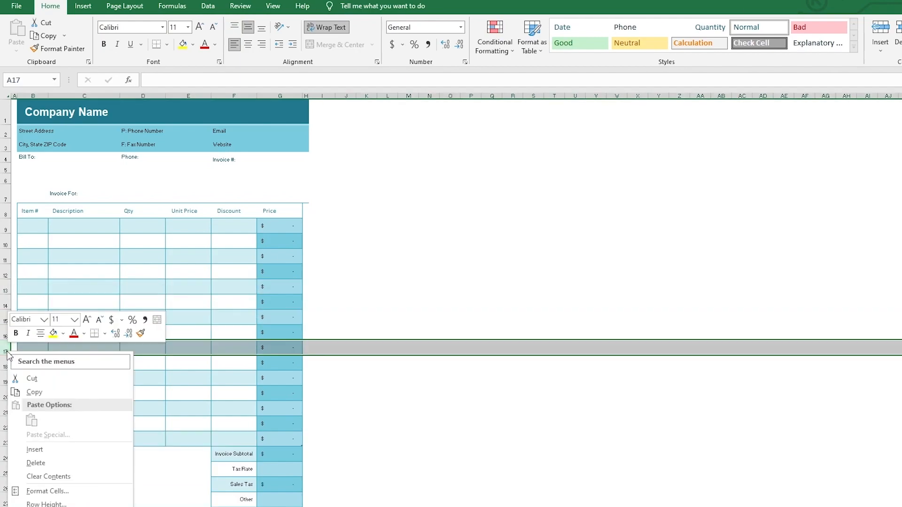
pyautogui.click(53, 450)
pyautogui.rightClick(8, 335)
pyautogui.click(50, 436)
# - Examine the extended invoice table from the Company Name header down to the TOTAL row
pyautogui.scroll(-3, 391, 375)
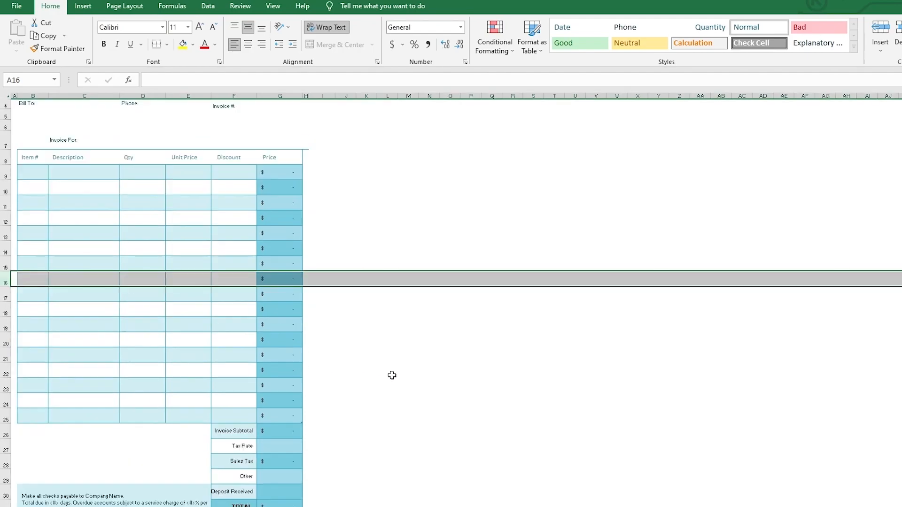
pyautogui.click(70, 357)
pyautogui.scroll(3, 321, 312)
pyautogui.click(73, 262)
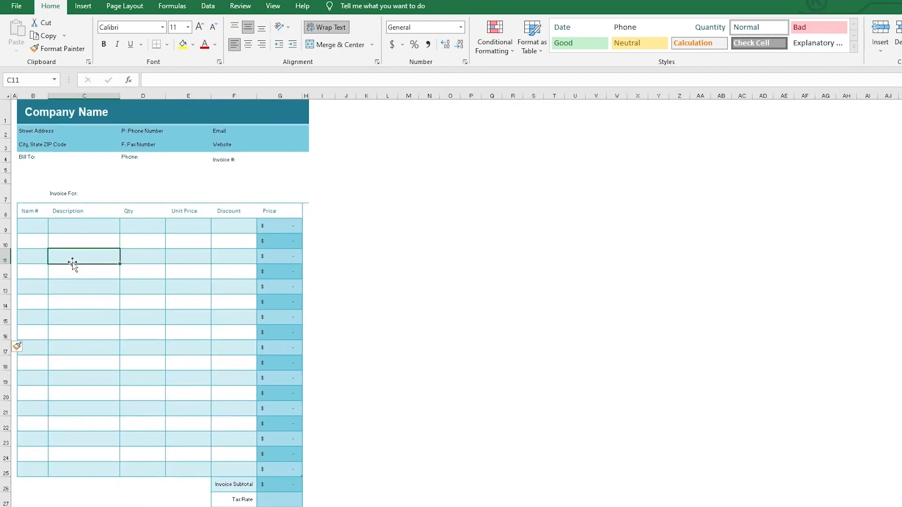
pyautogui.click(54, 246)
pyautogui.click(39, 246)
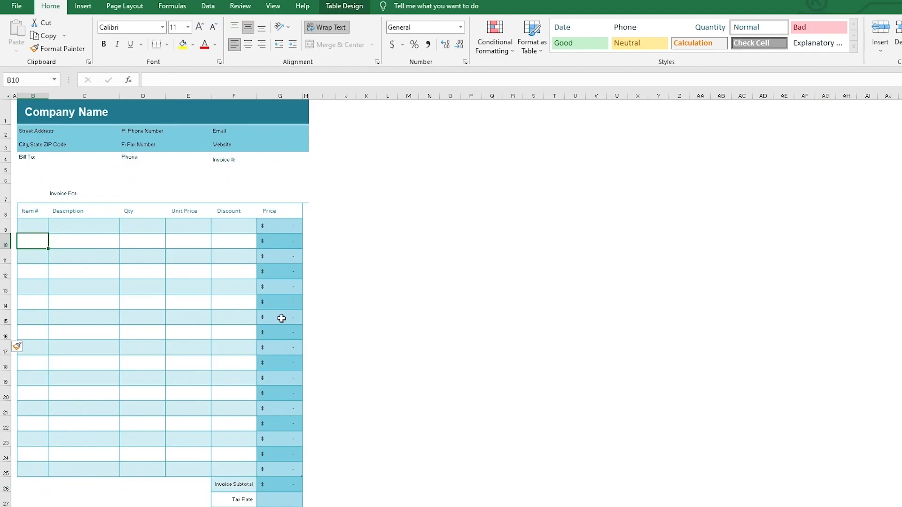
pyautogui.click(127, 272)
pyautogui.click(30, 178)
pyautogui.scroll(-4, 137, 376)
pyautogui.moveTo(33, 336); pyautogui.dragTo(61, 293)
pyautogui.click(485, 403)
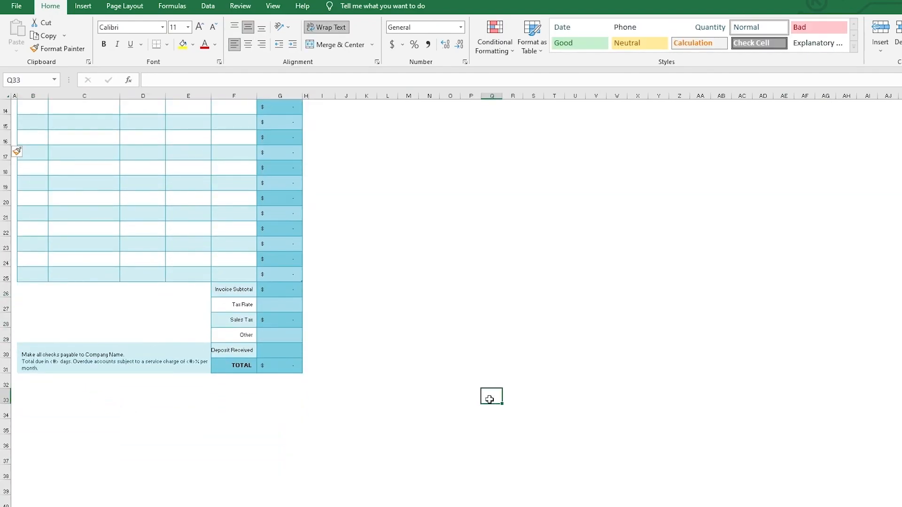
pyautogui.scroll(4, 489, 398)
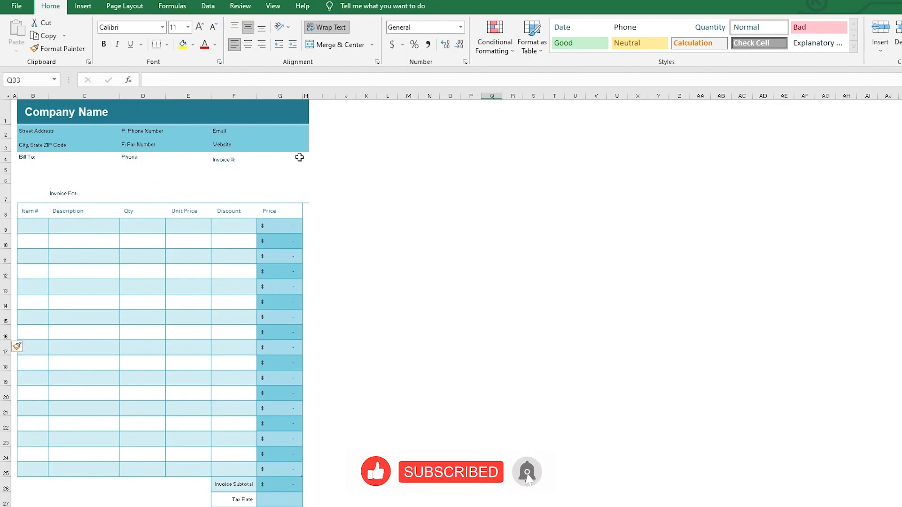
pyautogui.scroll(-1, 233, 272)
pyautogui.scroll(2, 233, 272)
# - Try selecting the invoice area from the Company Name cell B1 through row 22, and clear the selection
pyautogui.moveTo(21, 105); pyautogui.dragTo(3, 417)
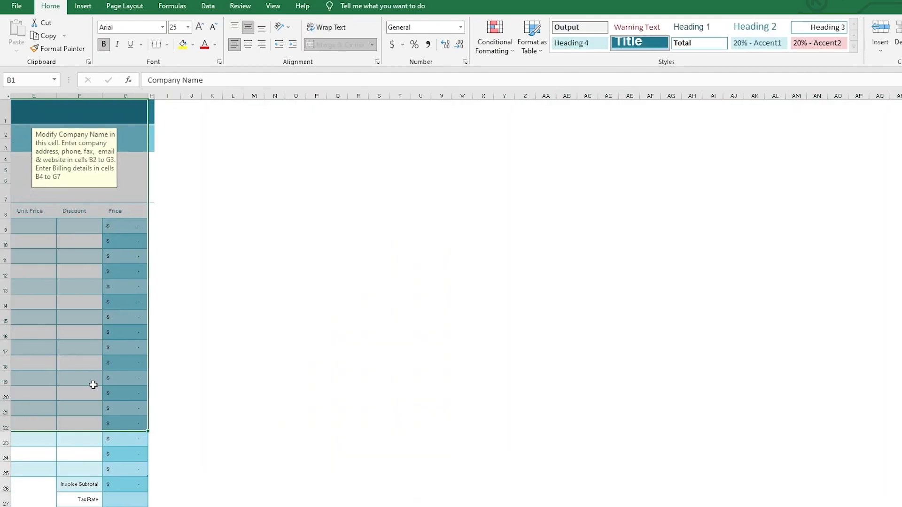
pyautogui.click(187, 377)
pyautogui.hscroll(-3, 188, 377)
pyautogui.scroll(-8, 188, 376)
pyautogui.scroll(8, 188, 376)
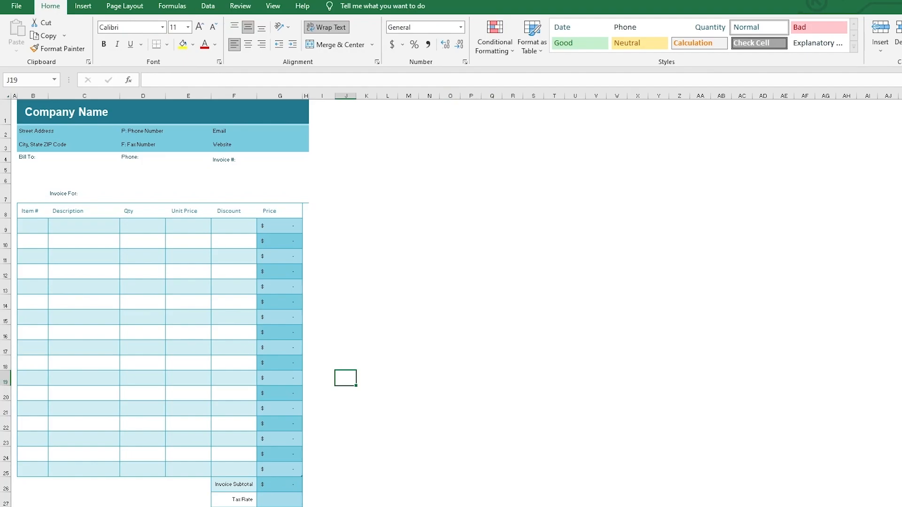
# - Select all blank cells in the sheet using Go To Special with the Blanks option
pyautogui.click(858, 41)
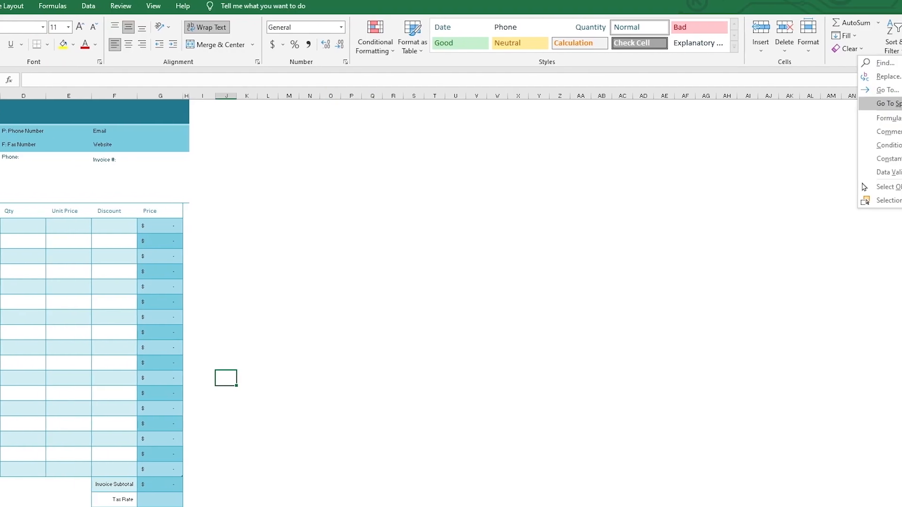
pyautogui.click(840, 102)
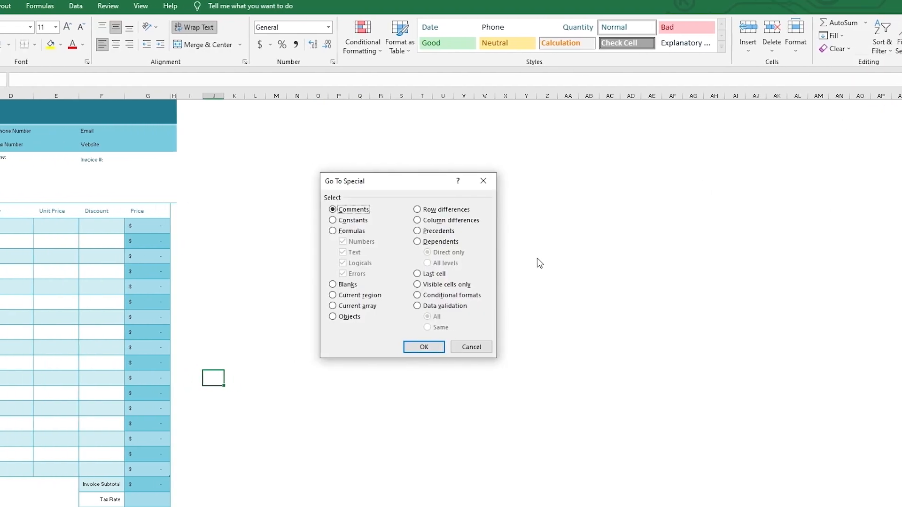
pyautogui.click(474, 285)
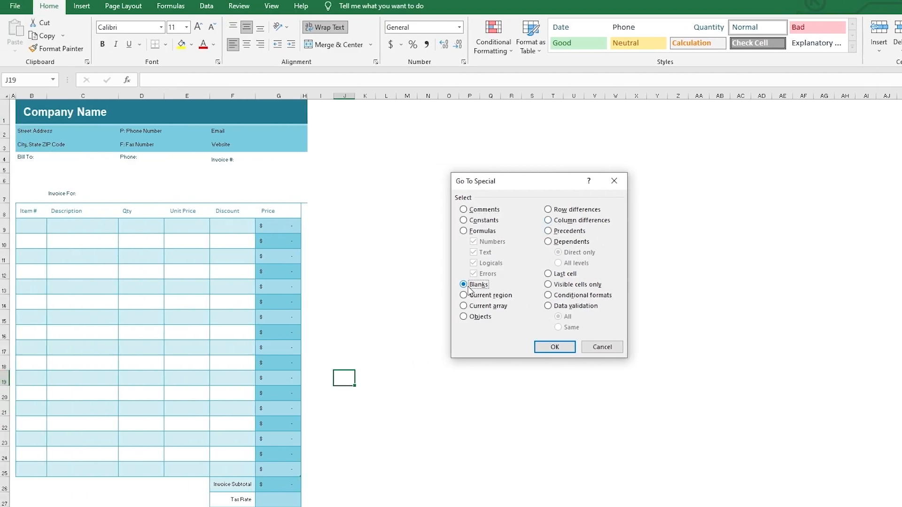
pyautogui.click(555, 348)
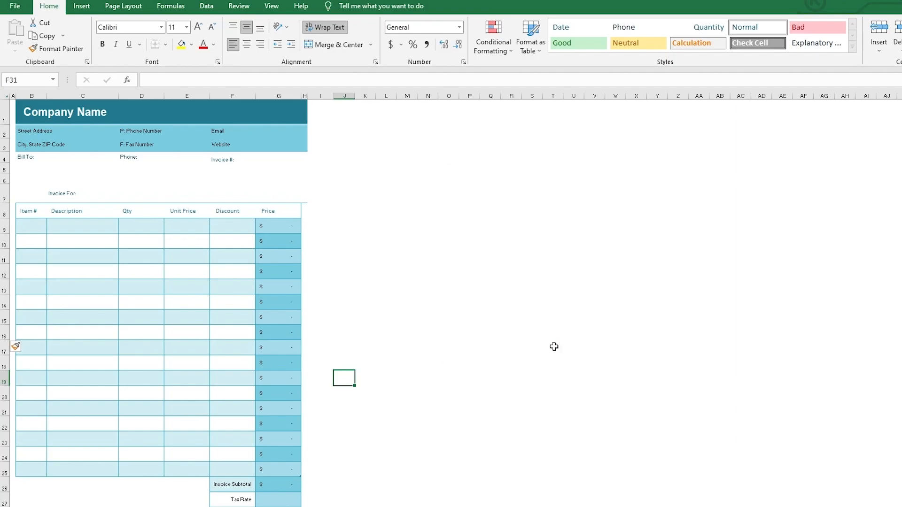
pyautogui.scroll(-5, 554, 347)
pyautogui.scroll(5, 553, 346)
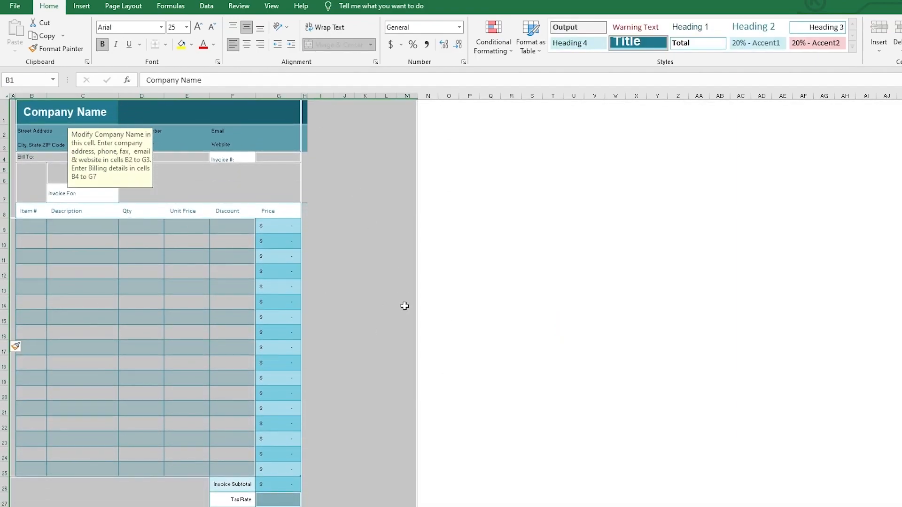
pyautogui.scroll(-8, 612, 314)
pyautogui.scroll(8, 248, 261)
# - Toggle cells beside the invoice and in table rows 12 and 13 to remove some from the blank-cell selection
pyautogui.keyDown('ctrl'); pyautogui.click(359, 200); pyautogui.keyUp('ctrl')
pyautogui.keyDown('ctrl'); pyautogui.click(339, 260); pyautogui.keyUp('ctrl')
pyautogui.moveTo(320, 108); pyautogui.dragTo(394, 396)
pyautogui.moveTo(423, 115); pyautogui.dragTo(373, 437)
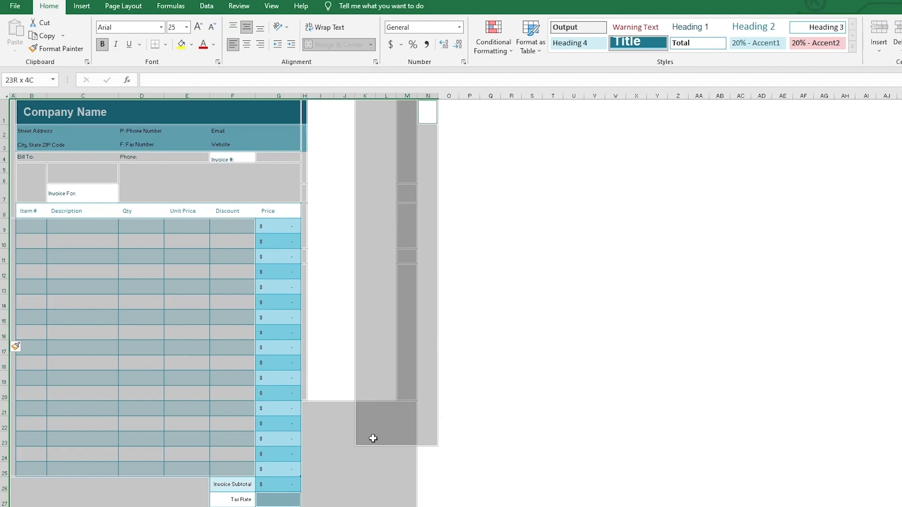
pyautogui.scroll(-3, 373, 437)
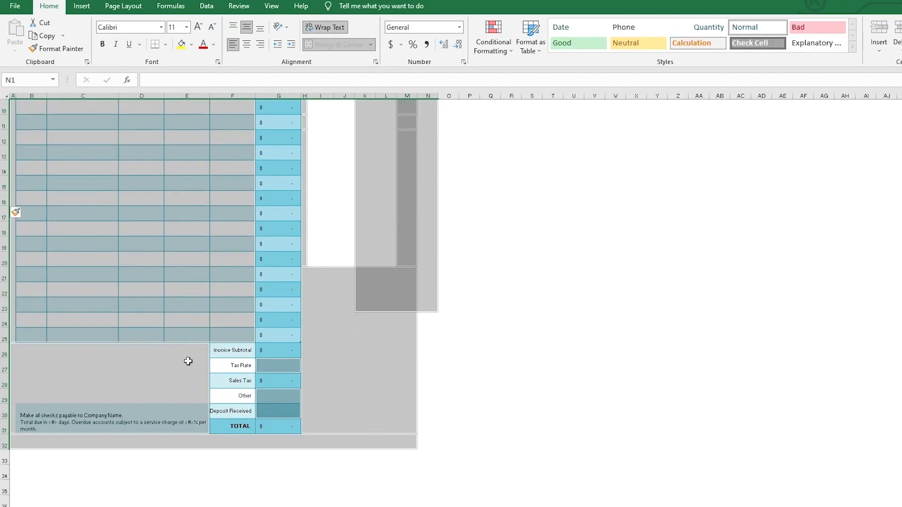
pyautogui.scroll(3, 188, 362)
pyautogui.moveTo(174, 277); pyautogui.dragTo(110, 268)
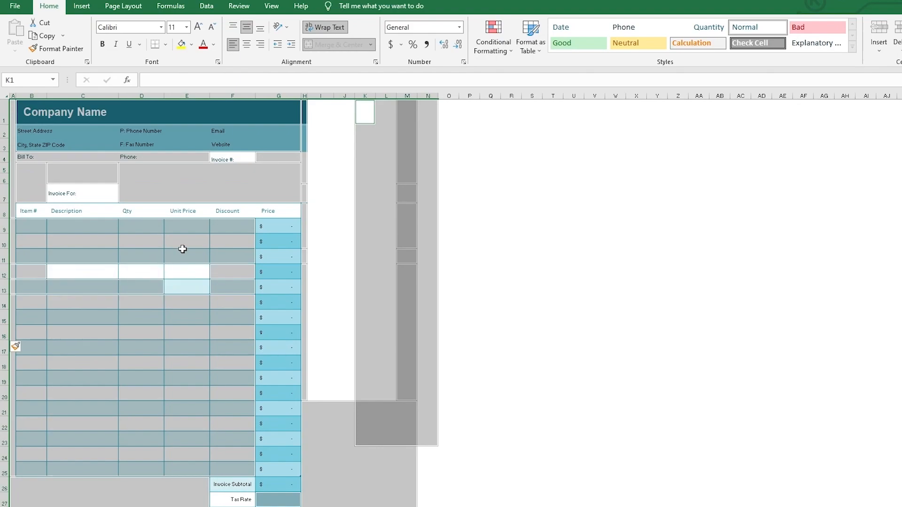
# - Try to delete the selected blank cells and clear the selection
pyautogui.rightClick(206, 174)
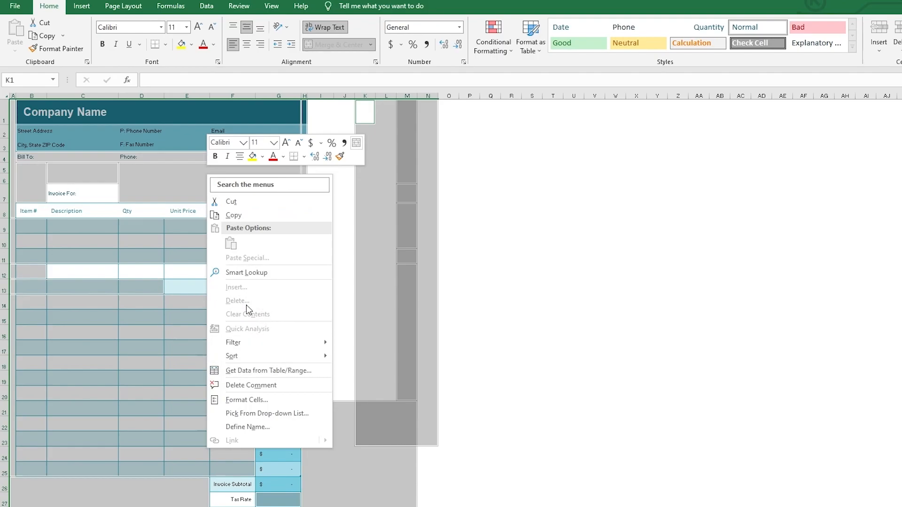
pyautogui.click(199, 243)
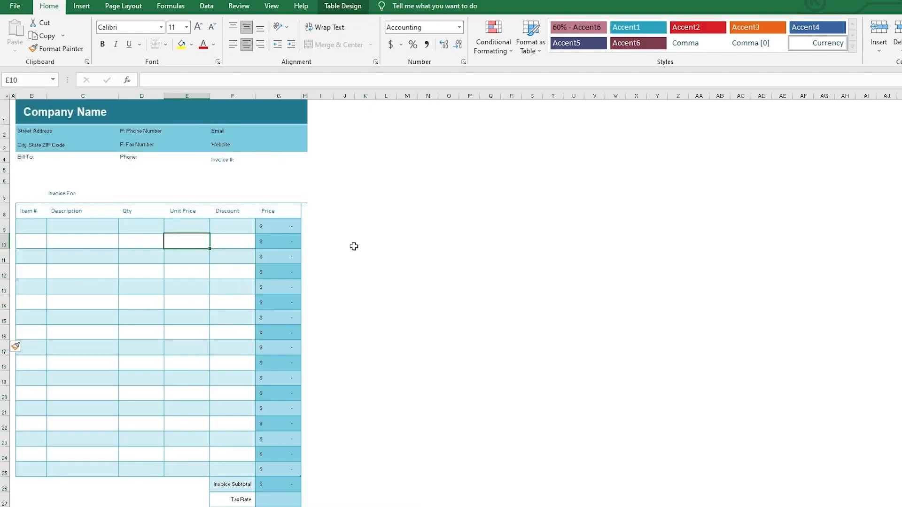
pyautogui.click(354, 246)
# - Undo the last row insertion and delete row 16 of the invoice table twice
pyautogui.hotkey('ctrl', 'z')
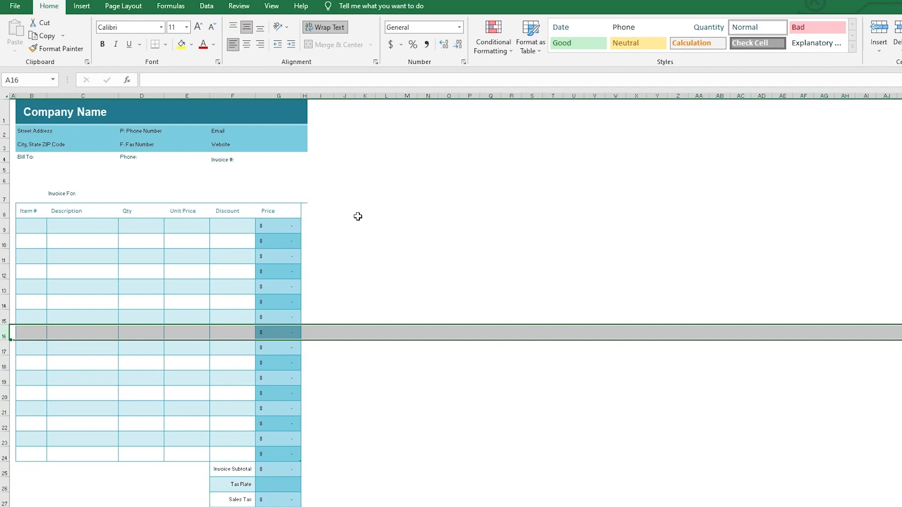
pyautogui.rightClick(342, 330)
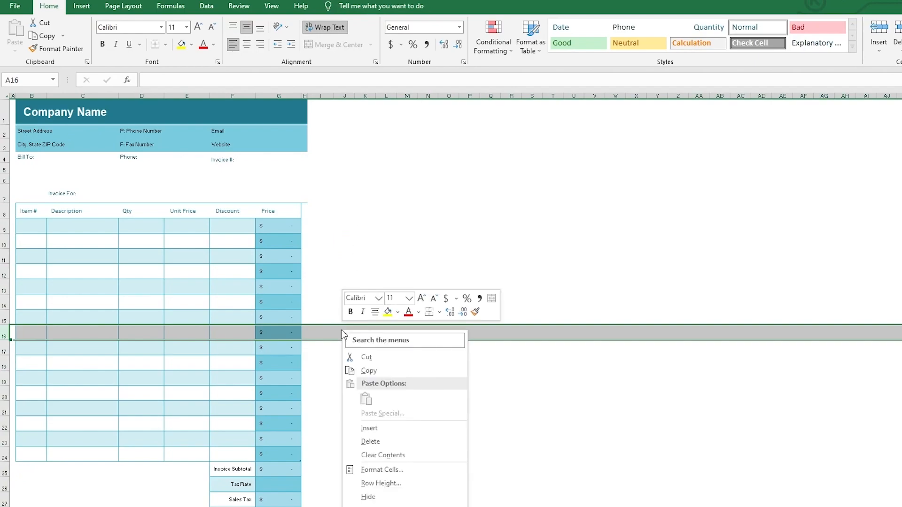
pyautogui.click(366, 440)
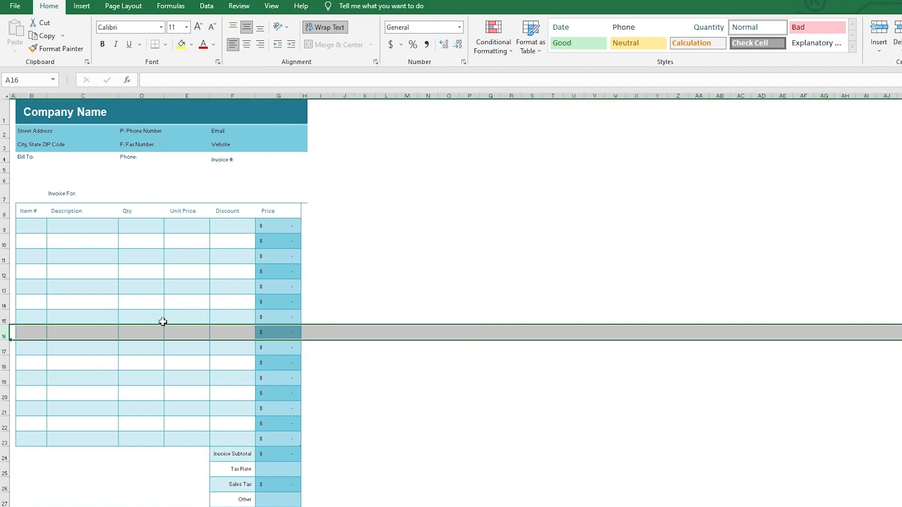
pyautogui.rightClick(37, 334)
pyautogui.click(65, 444)
pyautogui.click(357, 379)
pyautogui.scroll(1, 357, 382)
pyautogui.scroll(-7, 358, 381)
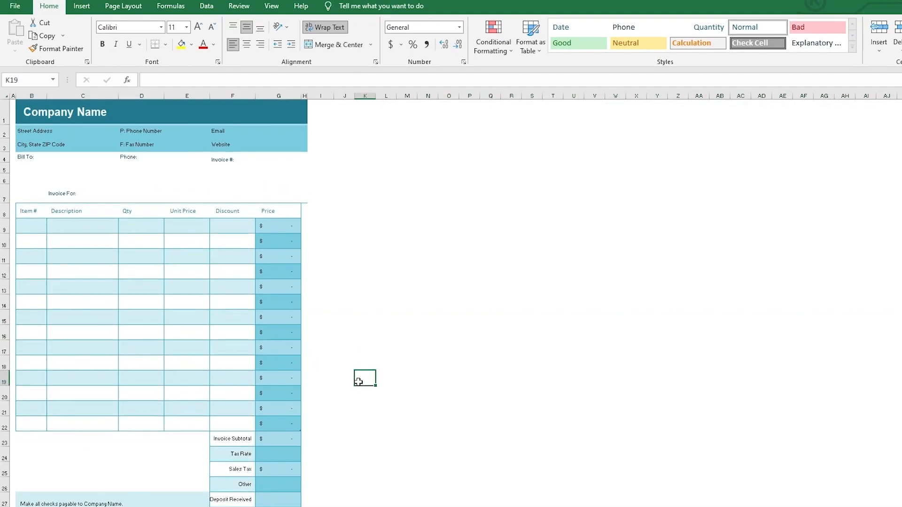
pyautogui.scroll(7, 357, 382)
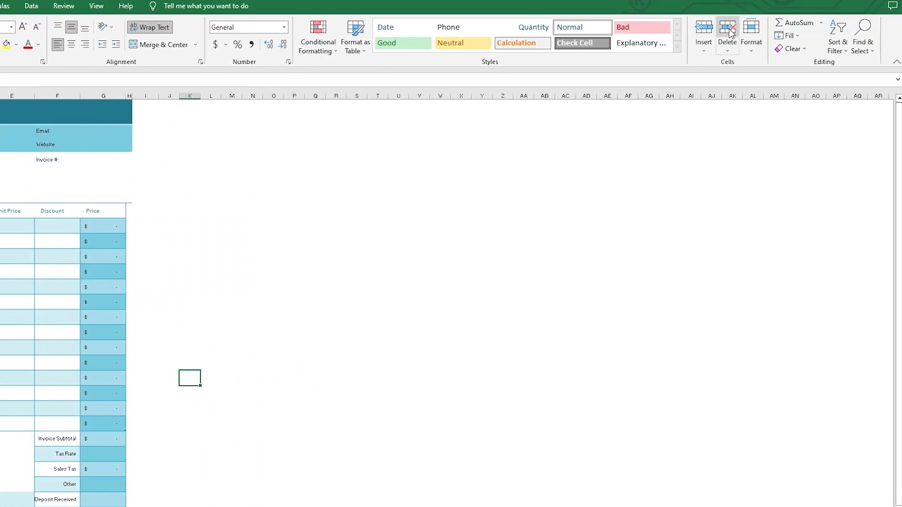
pyautogui.click(728, 51)
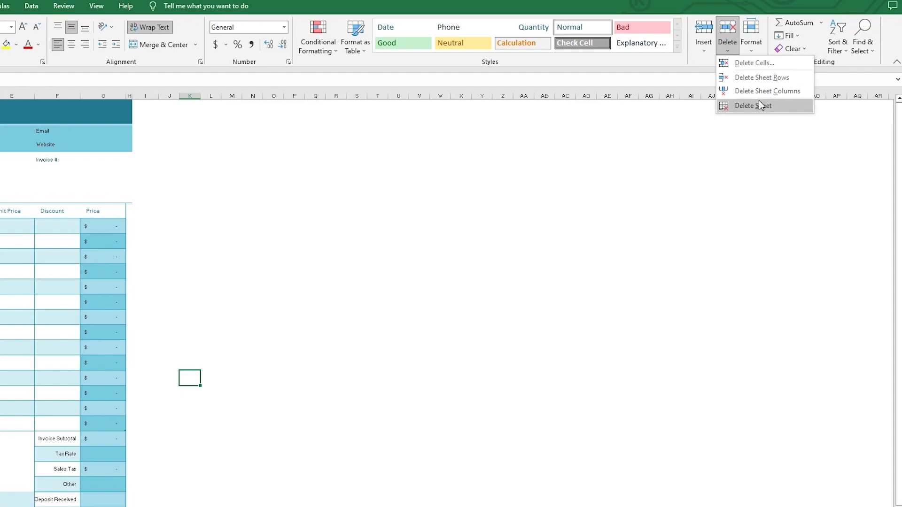
pyautogui.click(697, 125)
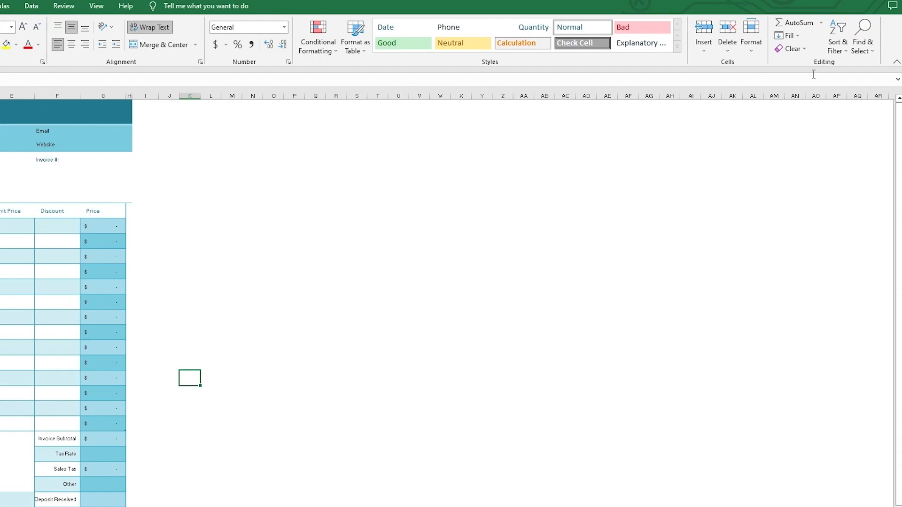
# - Select the sheet's blank cells again with Go To Special, choosing Blanks over the region and difference options
pyautogui.click(862, 41)
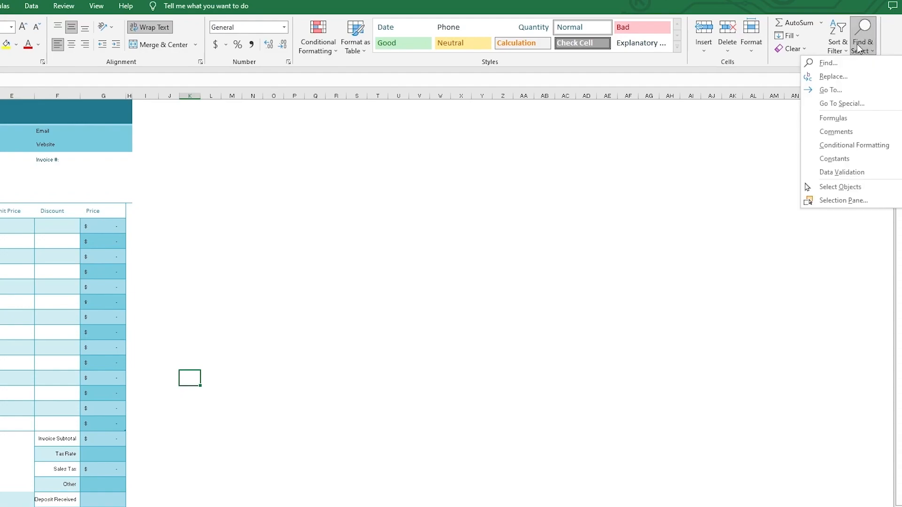
pyautogui.click(839, 104)
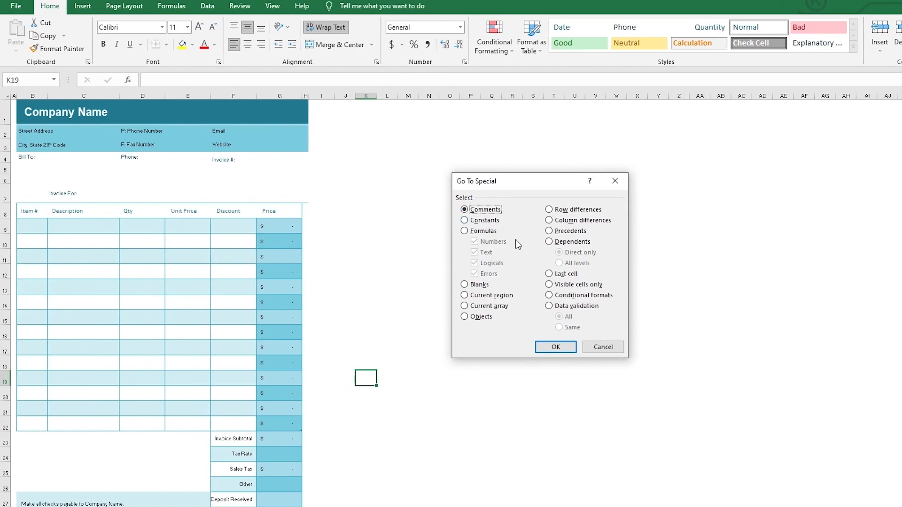
pyautogui.click(472, 298)
pyautogui.click(473, 306)
pyautogui.click(473, 299)
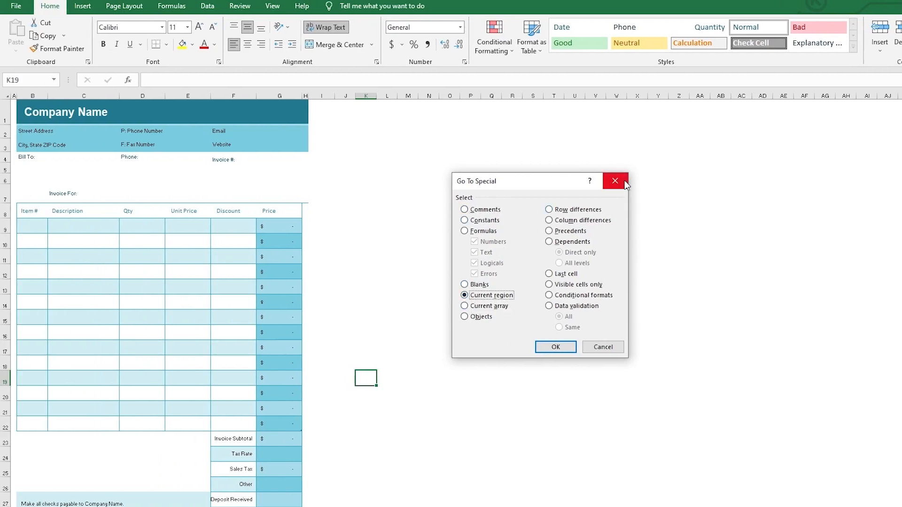
pyautogui.click(582, 211)
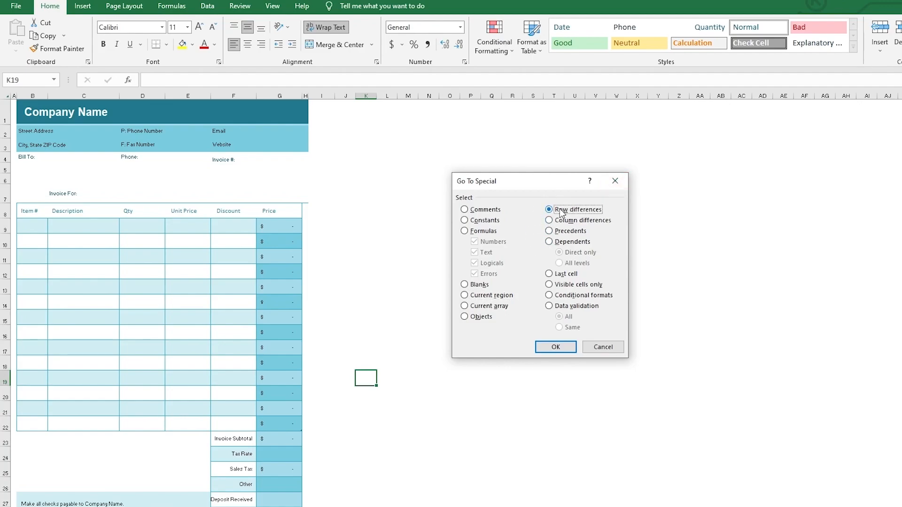
pyautogui.click(555, 224)
pyautogui.click(469, 287)
pyautogui.click(558, 344)
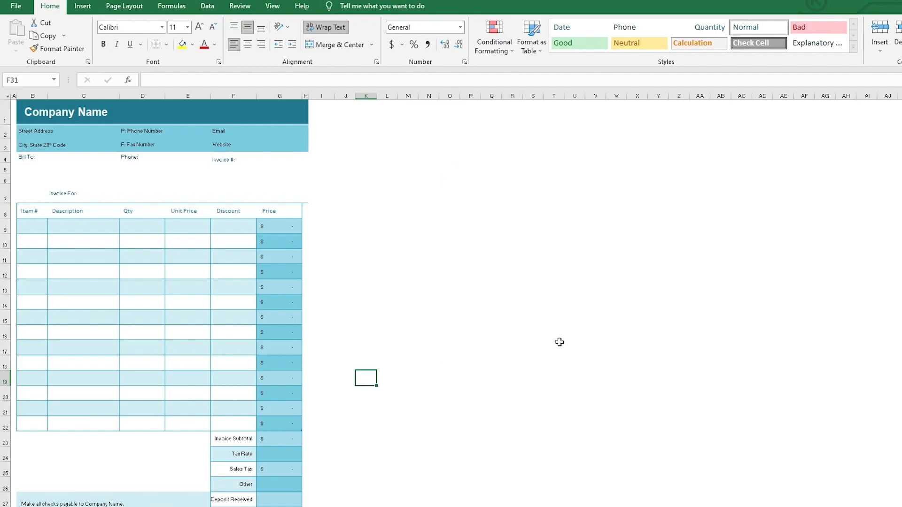
# - Check whether the selected blank cells can be deleted, and clear the selection
pyautogui.scroll(-2, 340, 226)
pyautogui.scroll(2, 339, 225)
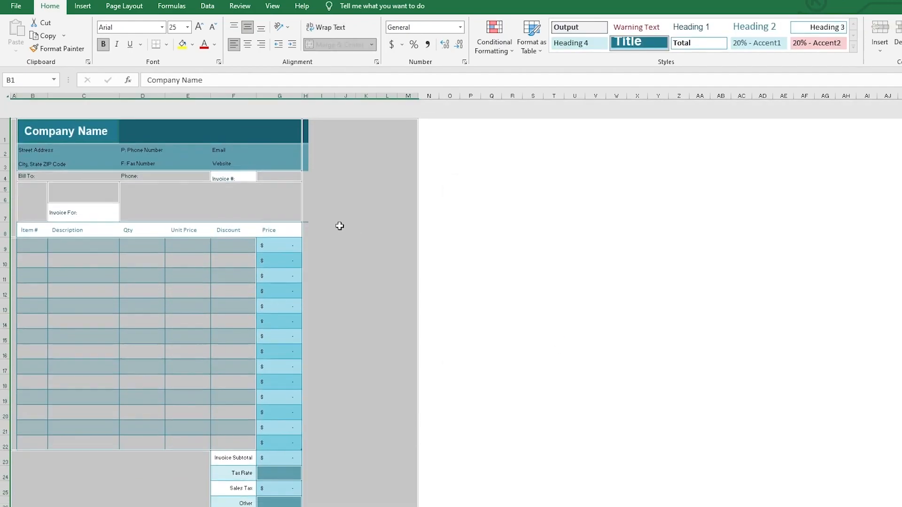
pyautogui.rightClick(340, 226)
pyautogui.press('Escape')
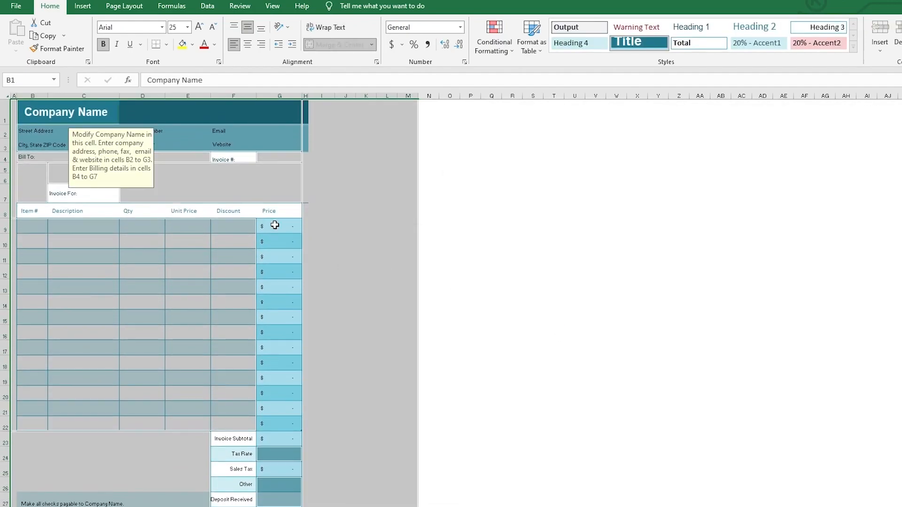
pyautogui.click(224, 194)
pyautogui.click(160, 173)
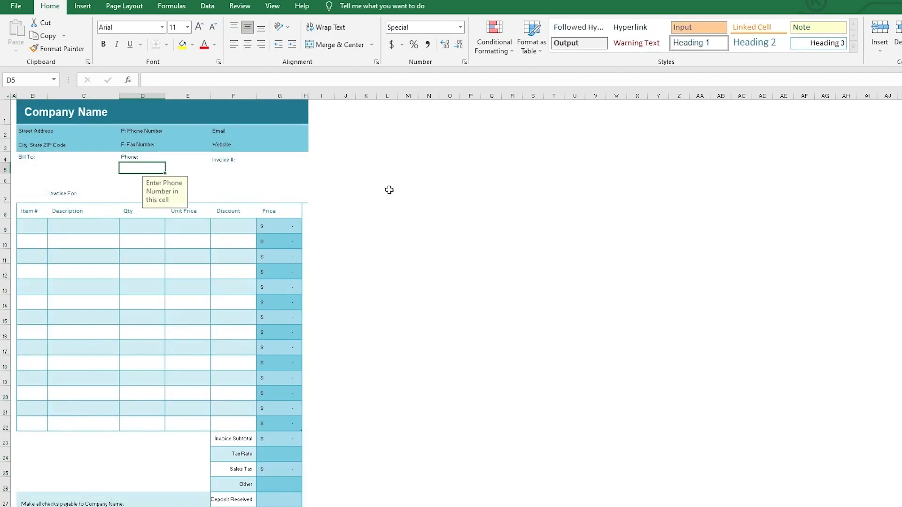
pyautogui.hotkey('ctrl', 'c')
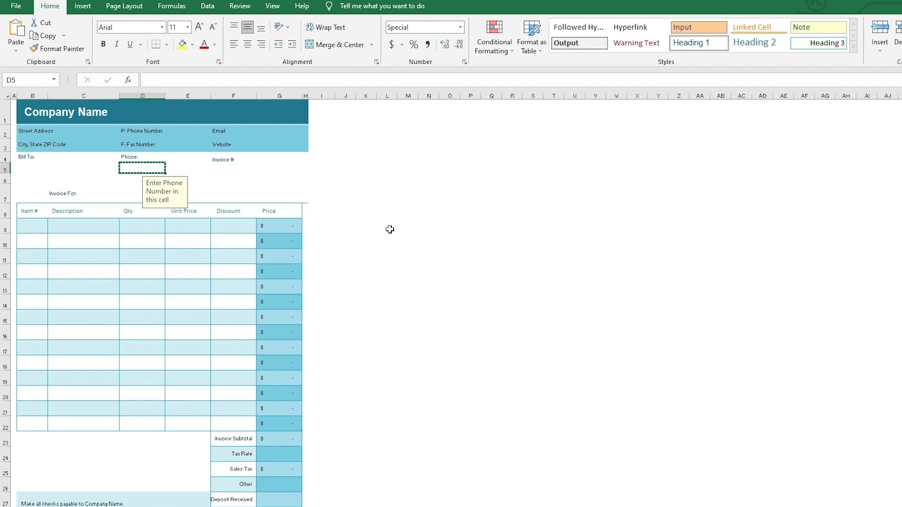
pyautogui.scroll(-4, 271, 189)
pyautogui.scroll(4, 433, 197)
pyautogui.click(133, 7)
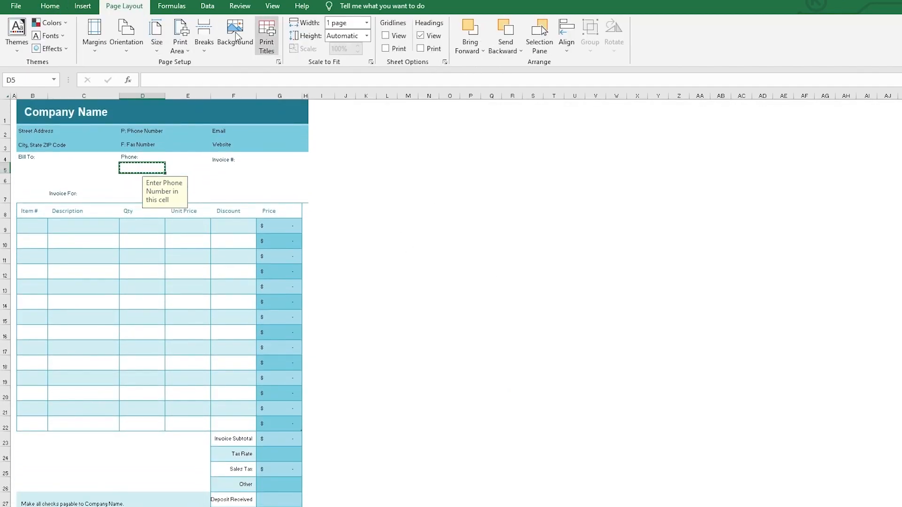
pyautogui.click(208, 6)
pyautogui.click(124, 6)
pyautogui.scroll(3, 452, 126)
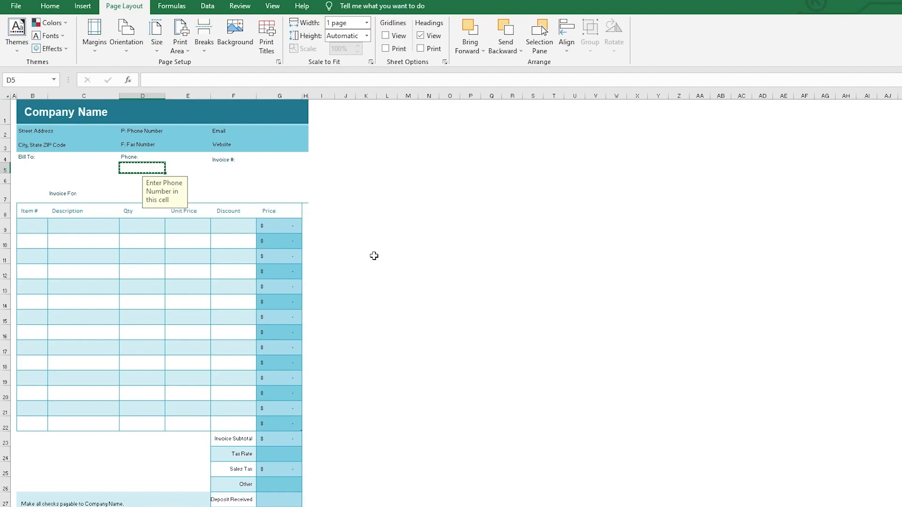
pyautogui.moveTo(253, 137); pyautogui.dragTo(304, 168)
pyautogui.click(366, 183)
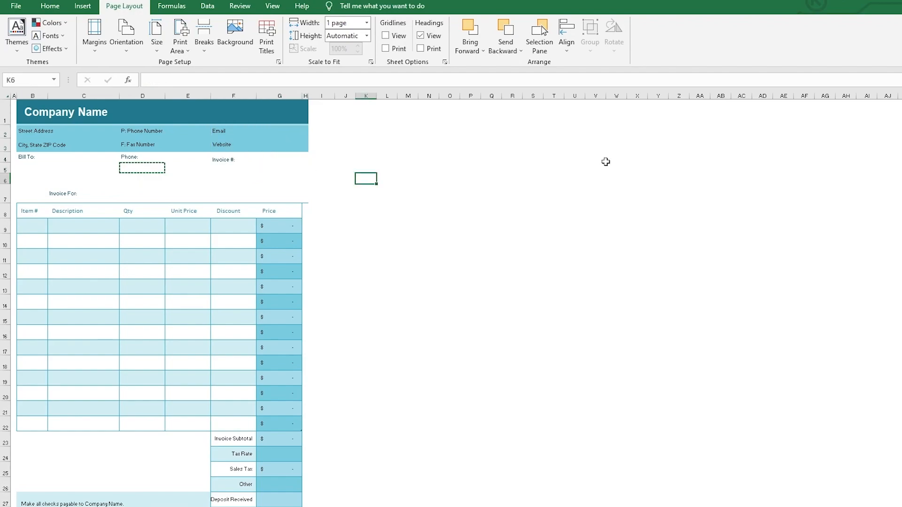
pyautogui.moveTo(319, 168); pyautogui.dragTo(27, 186)
pyautogui.click(296, 158)
pyautogui.moveTo(190, 121); pyautogui.dragTo(358, 304)
pyautogui.click(305, 272)
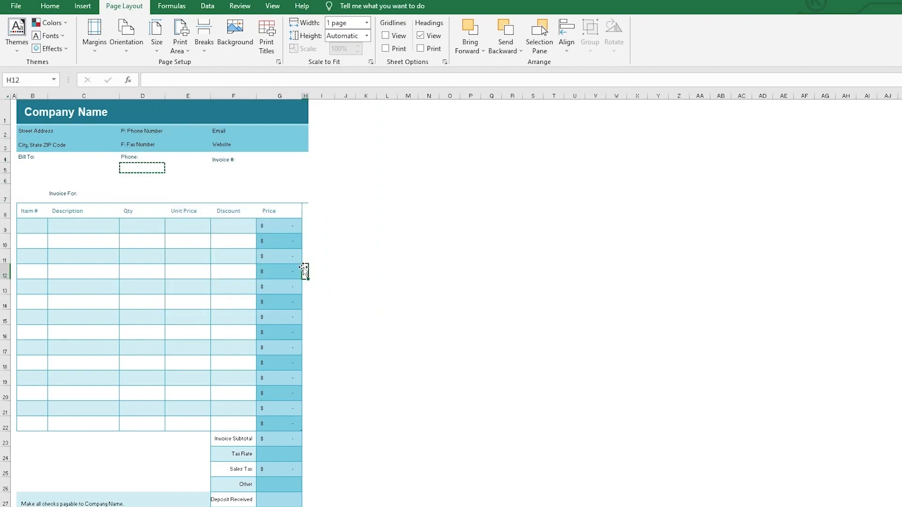
pyautogui.click(441, 225)
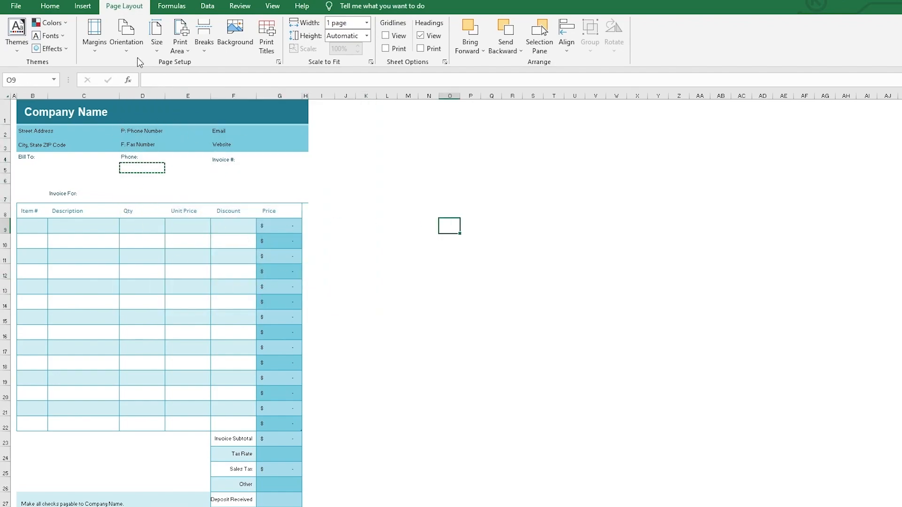
pyautogui.click(16, 6)
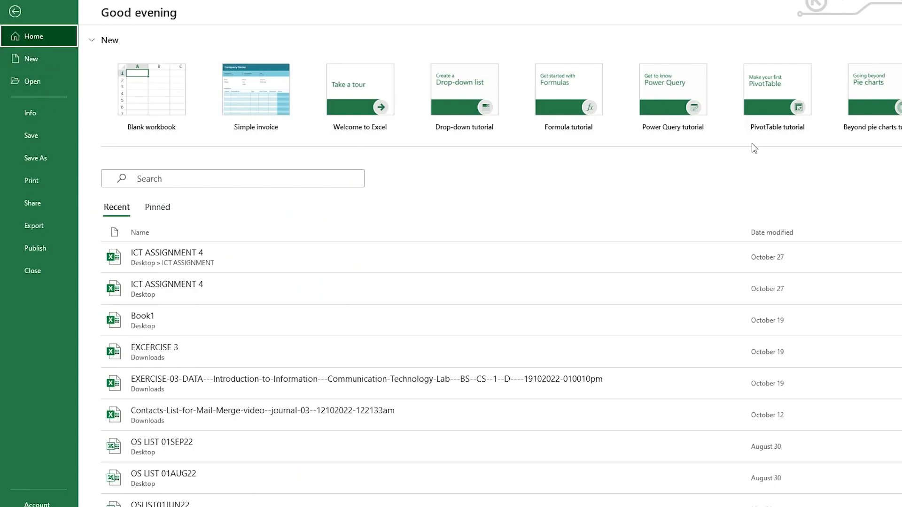
pyautogui.click(15, 11)
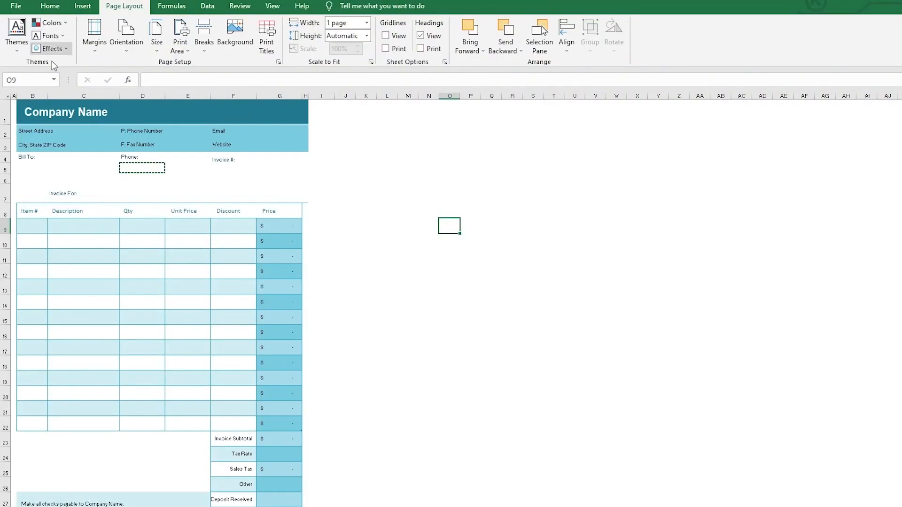
# - Select the entire invoice worksheet and copy it
pyautogui.moveTo(13, 105); pyautogui.dragTo(335, 505)
pyautogui.rightClick(247, 121)
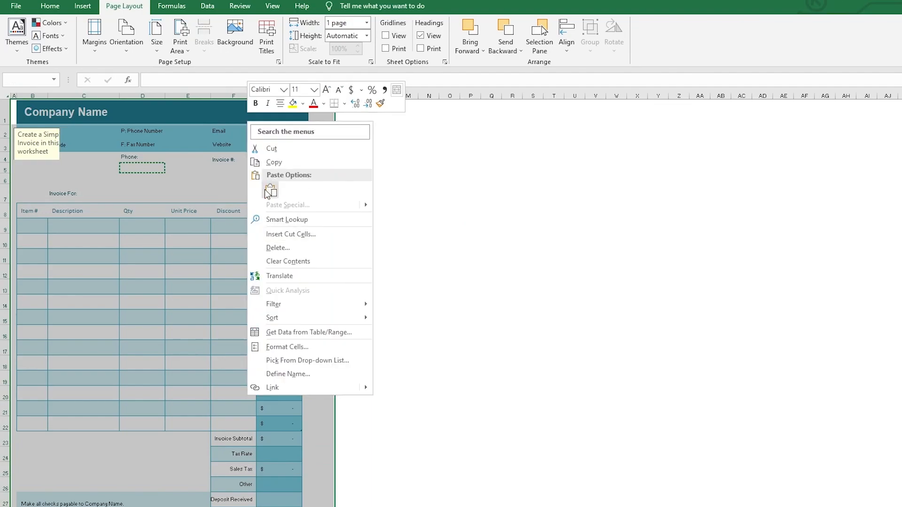
pyautogui.click(295, 262)
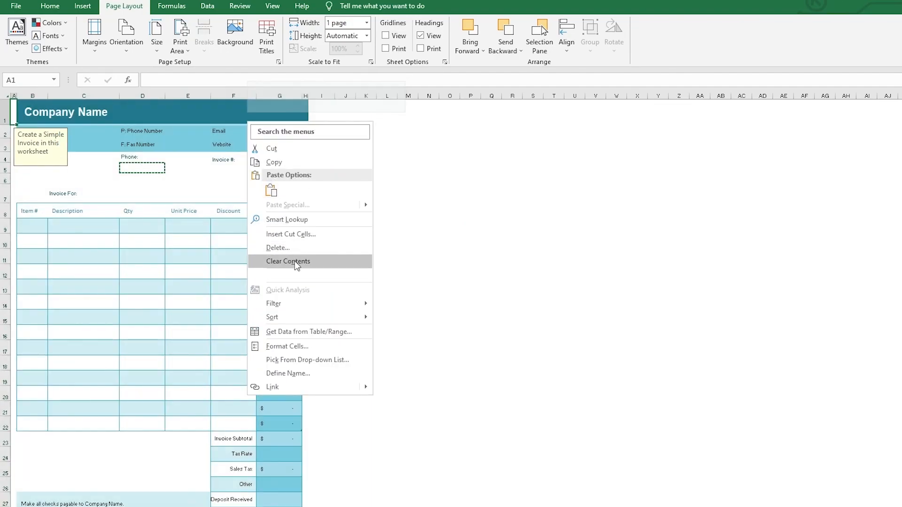
pyautogui.click(281, 163)
pyautogui.moveTo(4, 113); pyautogui.dragTo(328, 505)
pyautogui.rightClick(287, 232)
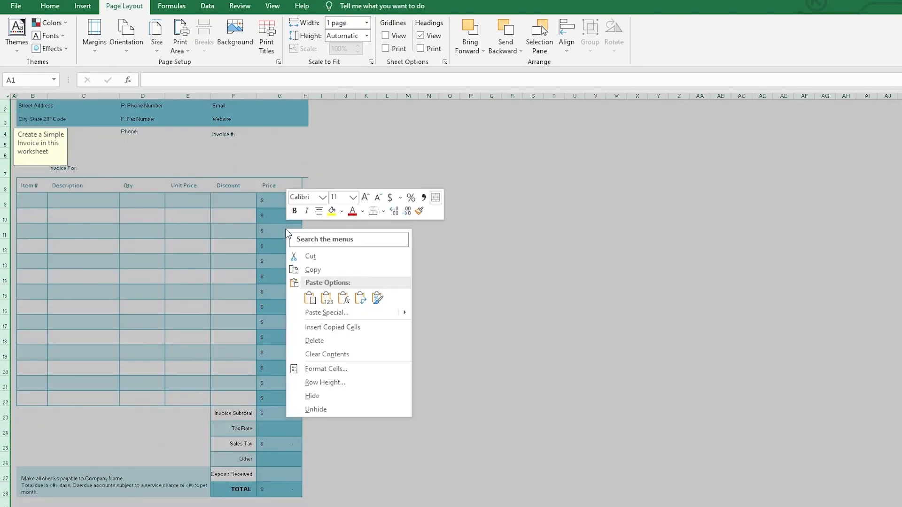
pyautogui.click(312, 268)
# - Create a blank workbook, paste the copied invoice at A1 and look through the pasted sheet
pyautogui.click(16, 6)
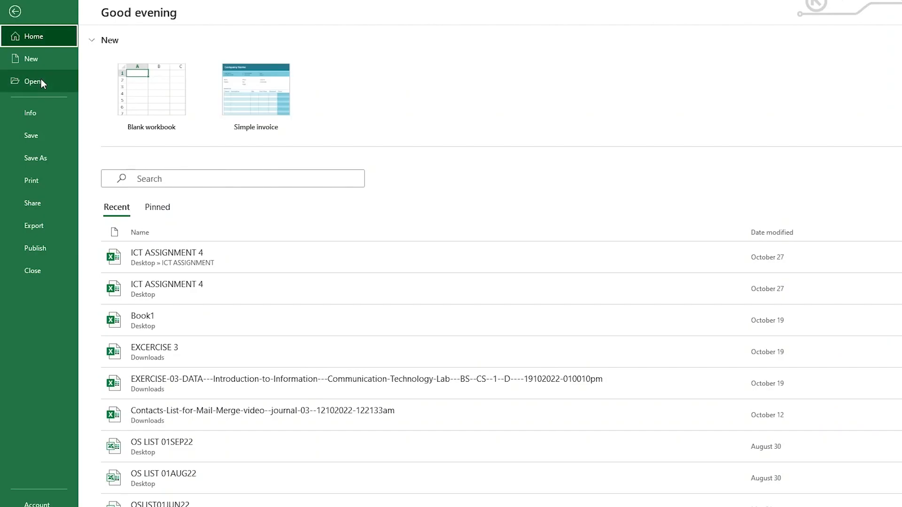
pyautogui.click(193, 94)
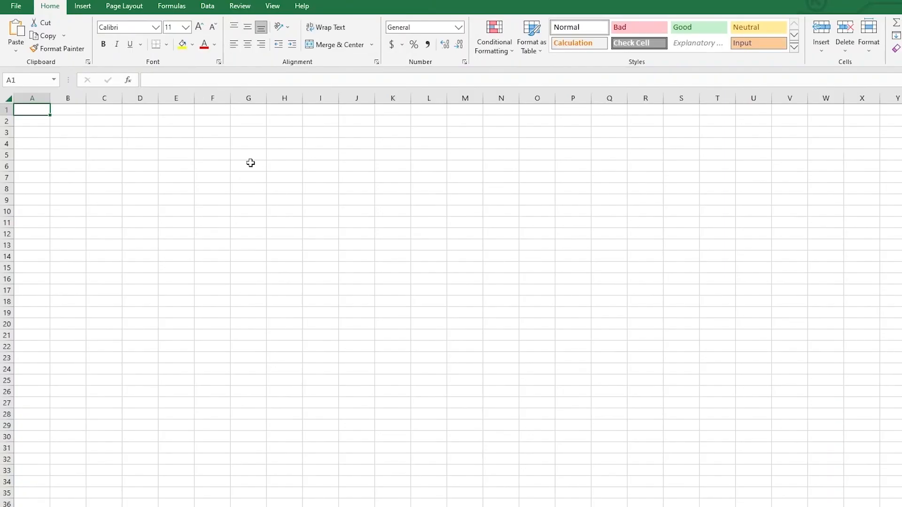
pyautogui.hotkey('ctrl', 'v')
pyautogui.click(185, 175)
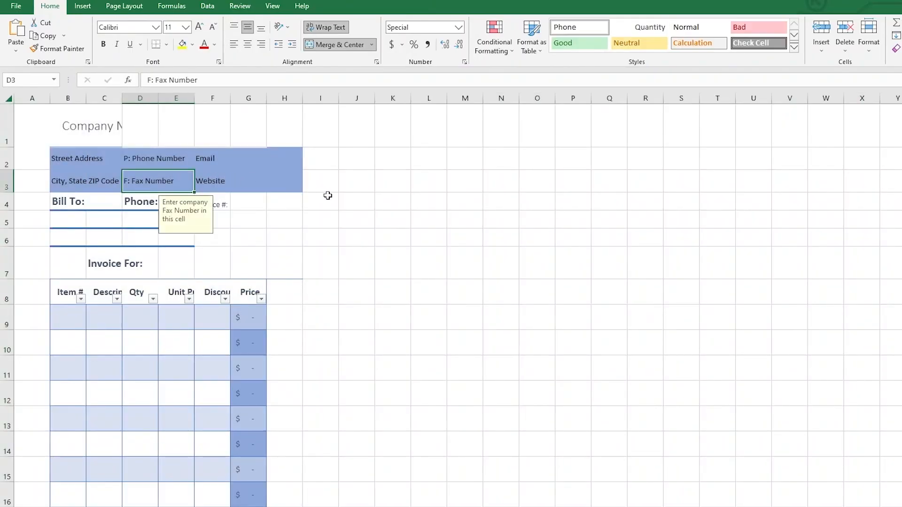
pyautogui.scroll(-4, 296, 276)
pyautogui.scroll(2, 297, 275)
pyautogui.scroll(-20, 298, 275)
pyautogui.scroll(20, 297, 275)
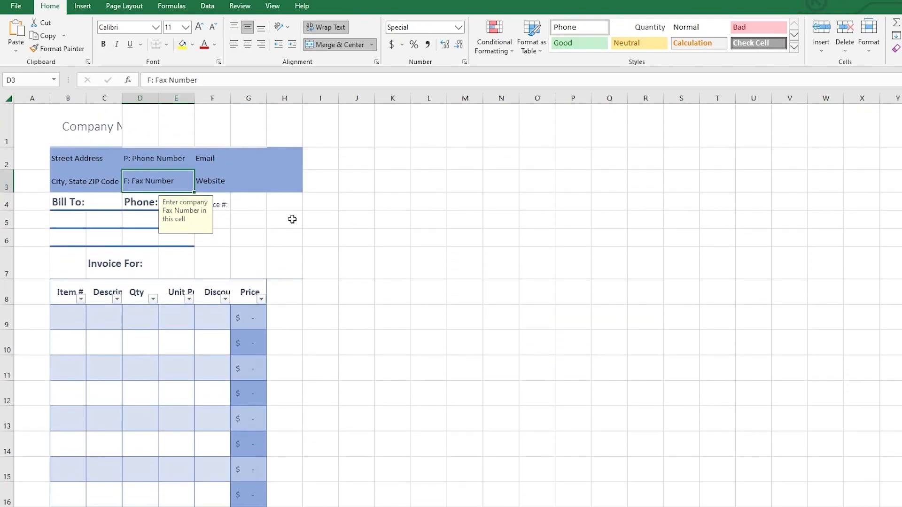
pyautogui.click(292, 204)
pyautogui.click(59, 111)
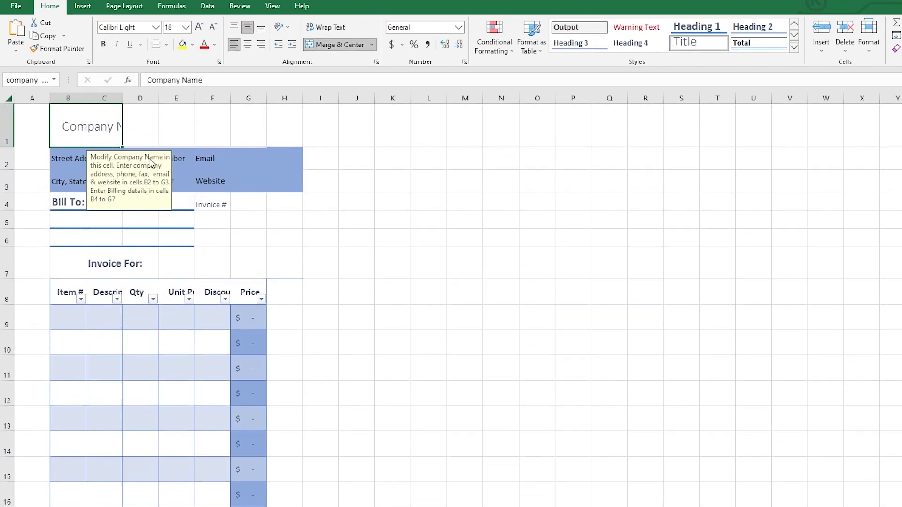
# - Select all blank cells in the pasted invoice sheet using Go To Special with the Blanks option
pyautogui.click(392, 214)
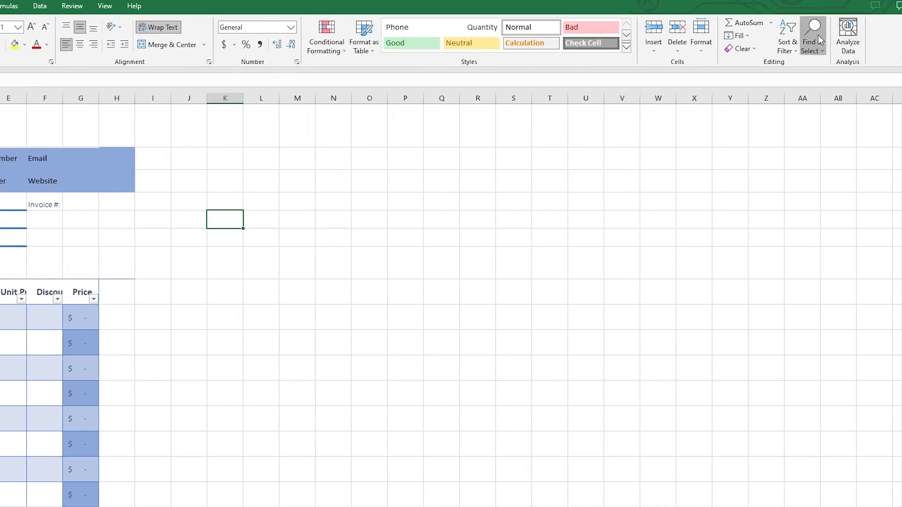
pyautogui.click(819, 35)
pyautogui.click(844, 107)
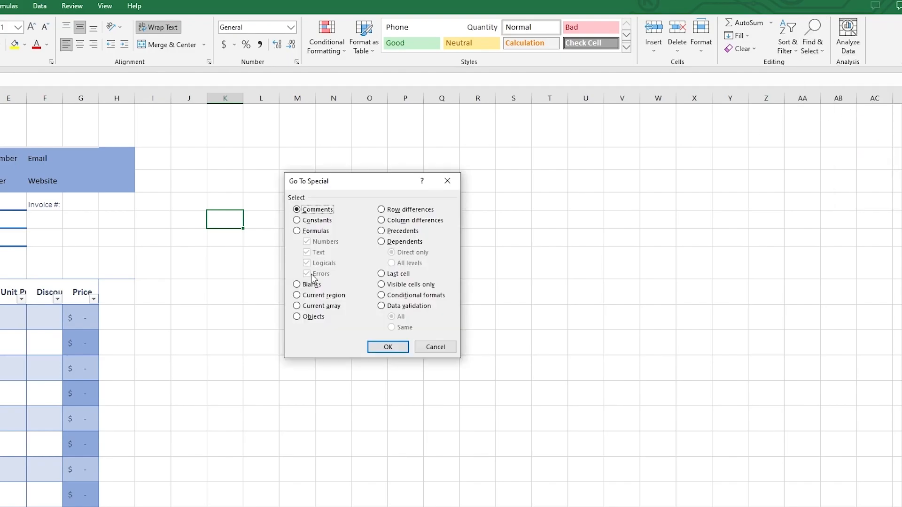
pyautogui.click(298, 284)
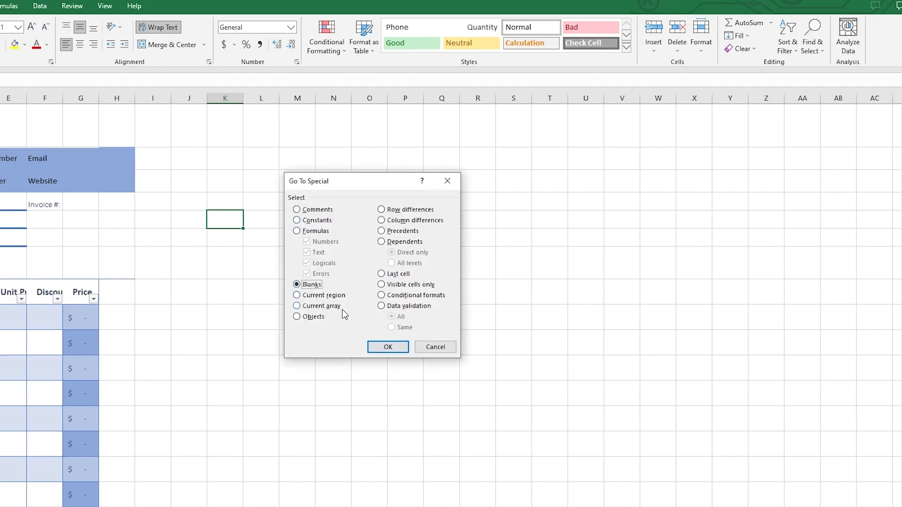
pyautogui.click(374, 347)
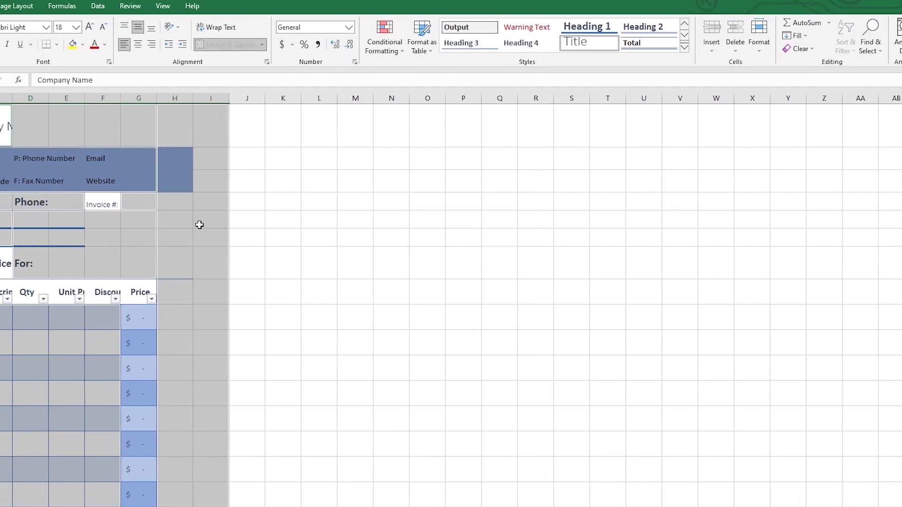
# - Try to delete the blank cells selected in the pasted invoice, and reduce the selection to cell D6
pyautogui.rightClick(142, 226)
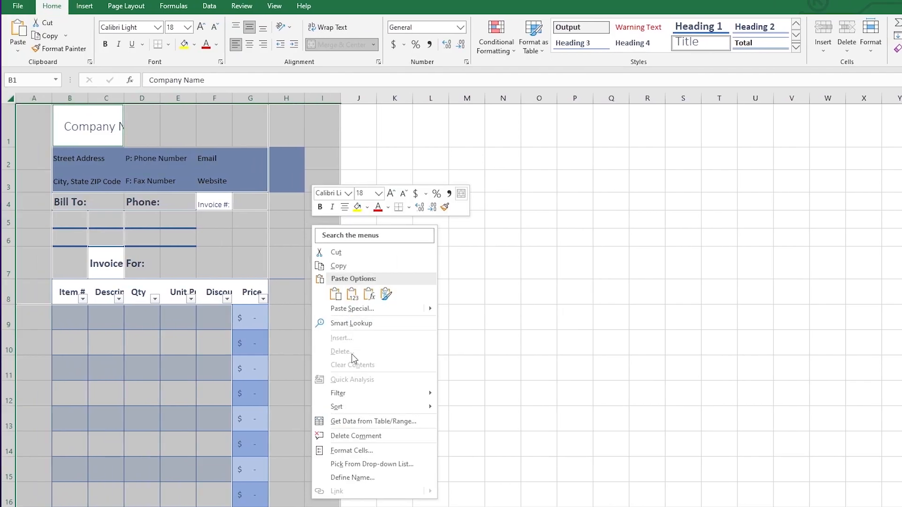
pyautogui.press('Escape')
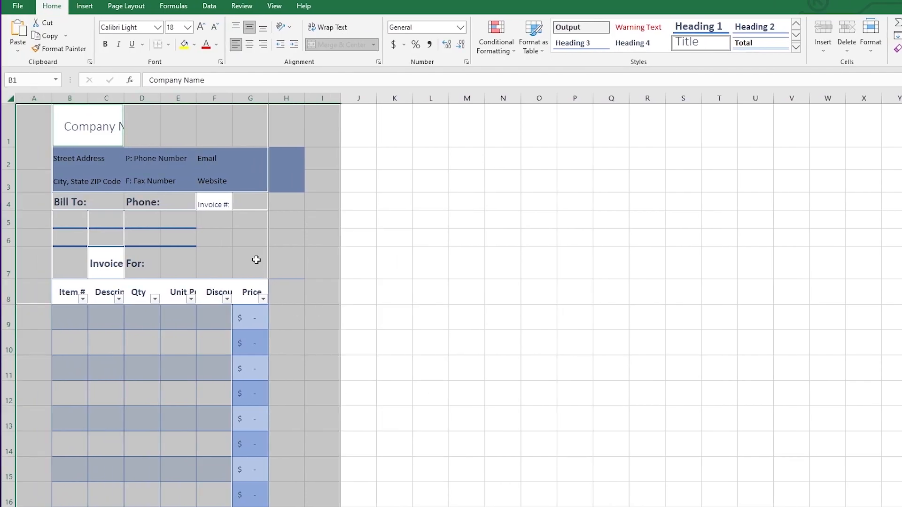
pyautogui.rightClick(145, 235)
pyautogui.click(146, 234)
pyautogui.rightClick(145, 235)
pyautogui.press('Escape')
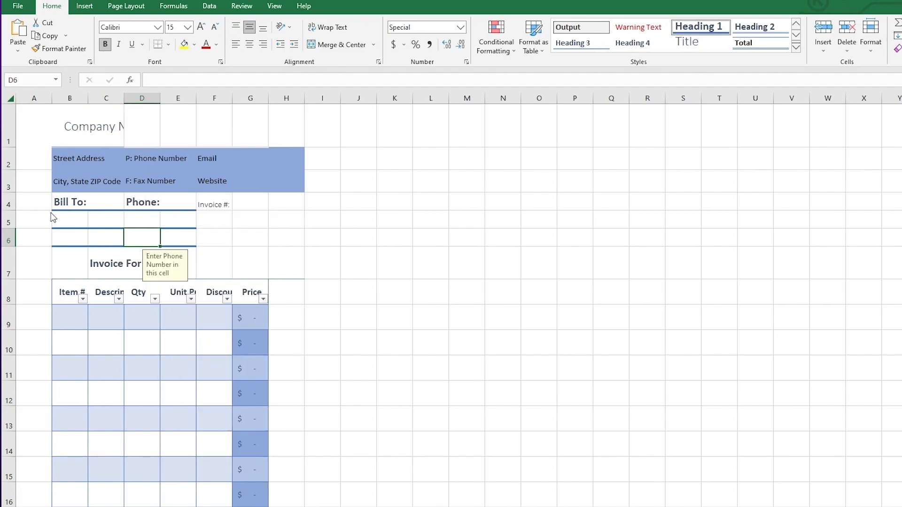
# - Delete the blank rows 5 and 6 between the Bill To line and the Invoice For line
pyautogui.click(9, 220)
pyautogui.moveTo(8, 220); pyautogui.dragTo(8, 238)
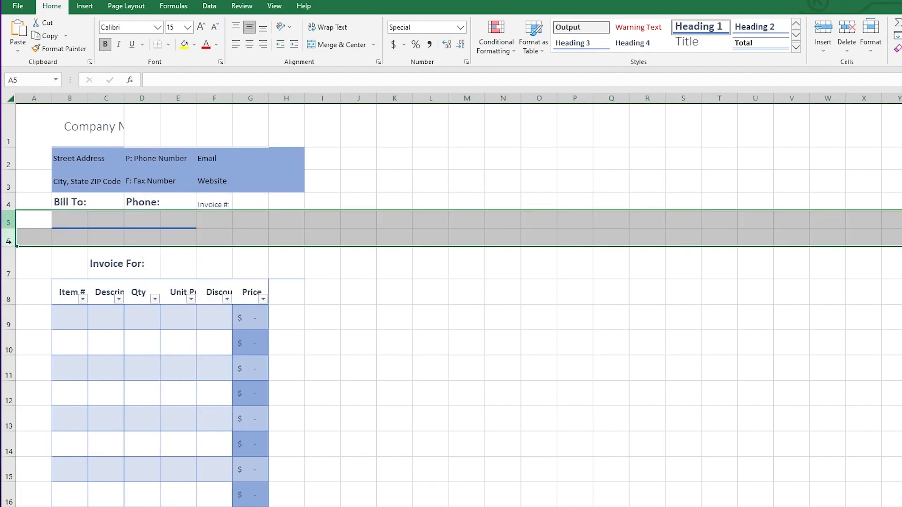
pyautogui.rightClick(84, 228)
pyautogui.click(142, 340)
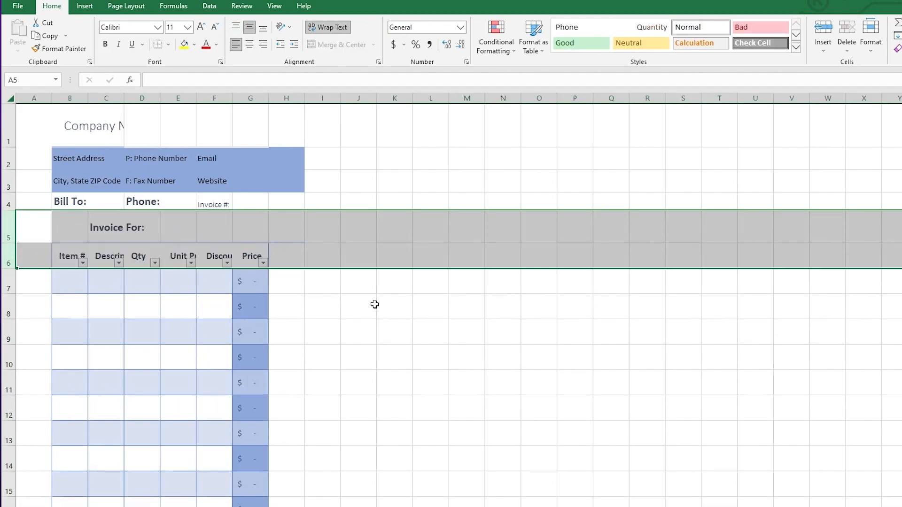
pyautogui.click(405, 305)
pyautogui.scroll(-5, 404, 304)
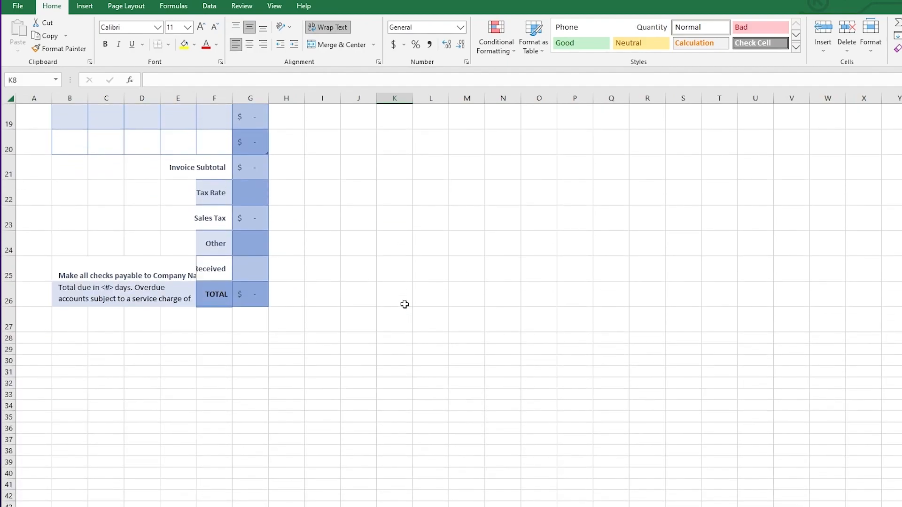
pyautogui.scroll(5, 405, 305)
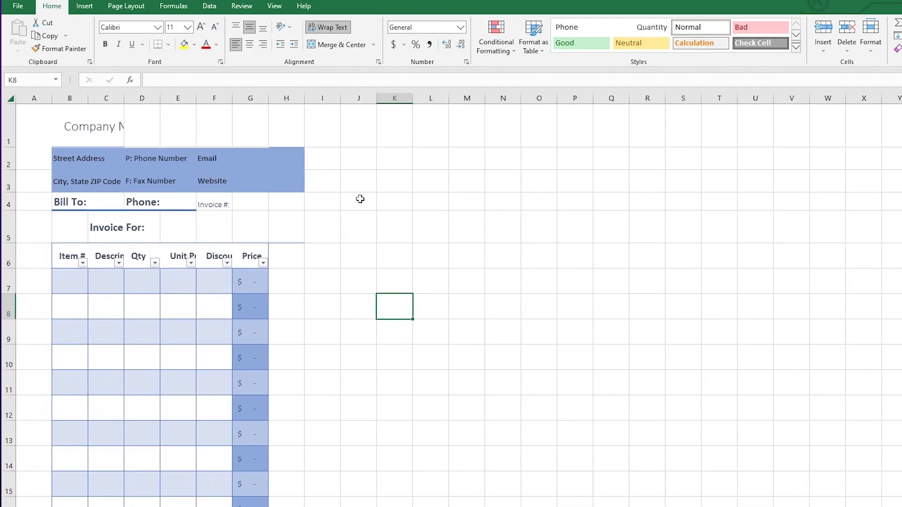